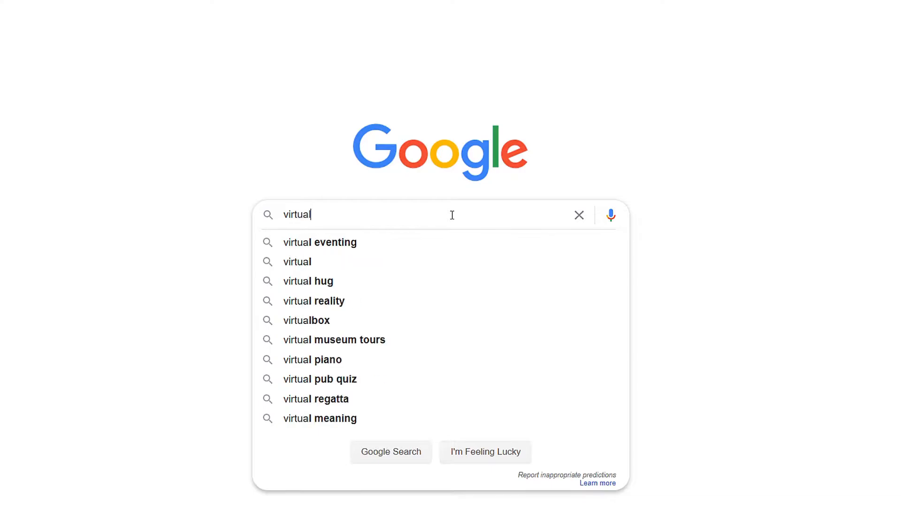
Search the web for virtualbox and download the VirtualBox 6.1.6 Windows hosts package from its Downloads page
{"action": "key", "text": "Return"}
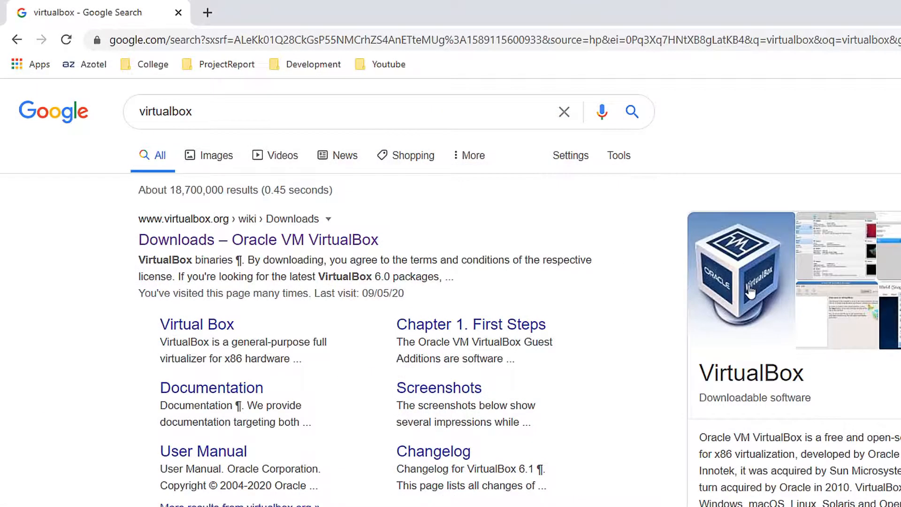
{"action": "left_click", "coordinate": [299, 238]}
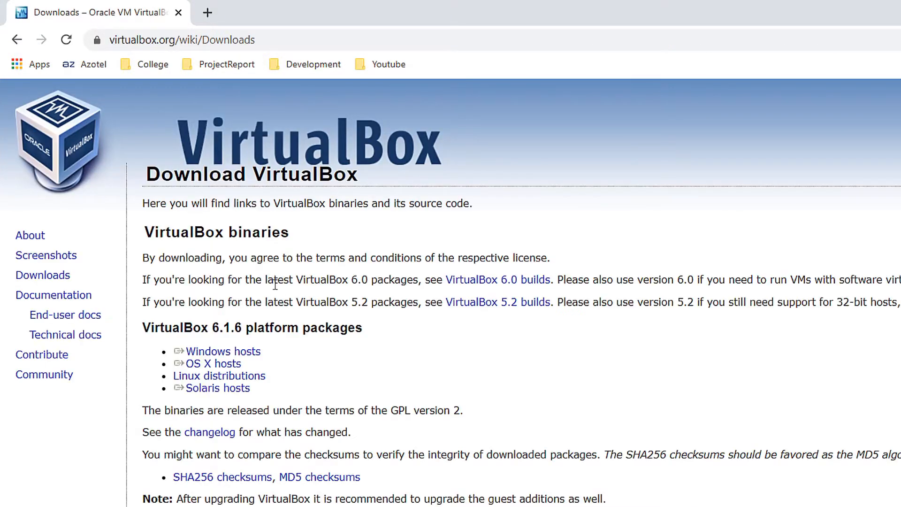
{"action": "scroll", "coordinate": [229, 365], "scroll_direction": "down", "scroll_amount": 1}
{"action": "scroll", "coordinate": [229, 365], "scroll_direction": "down", "scroll_amount": 1}
{"action": "left_click", "coordinate": [243, 274]}
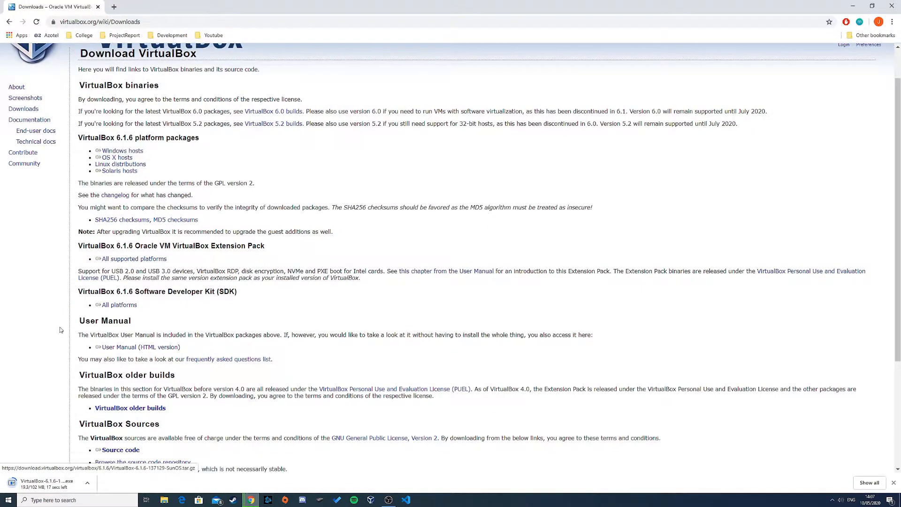
Launch the downloaded VirtualBox 6.1.6 installer and minimise the browser to bring the setup wizard into view
{"action": "left_click", "coordinate": [67, 486]}
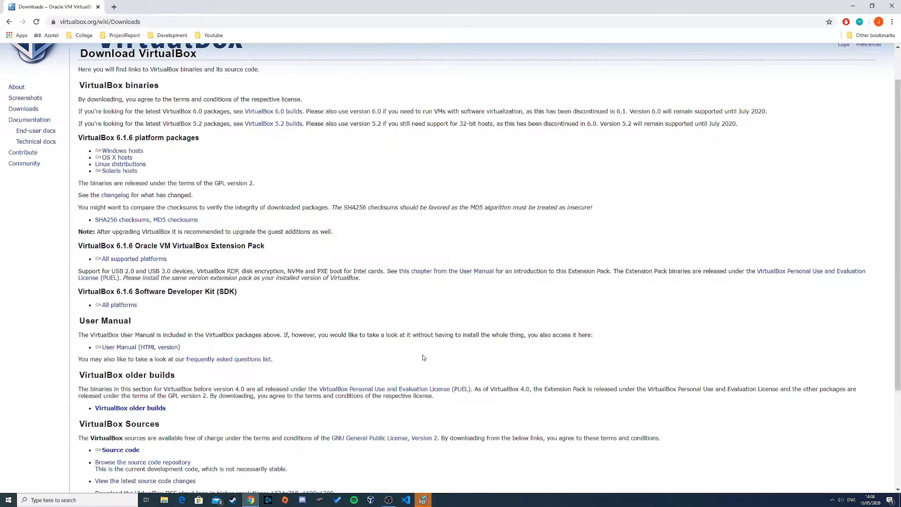
{"action": "left_click", "coordinate": [854, 7]}
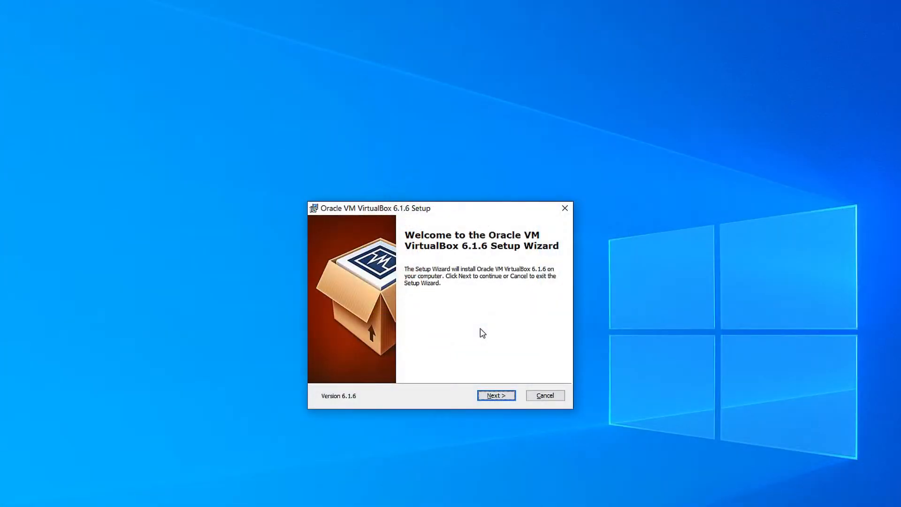
{"action": "left_click_drag", "start_coordinate": [344, 157], "coordinate": [382, 152]}
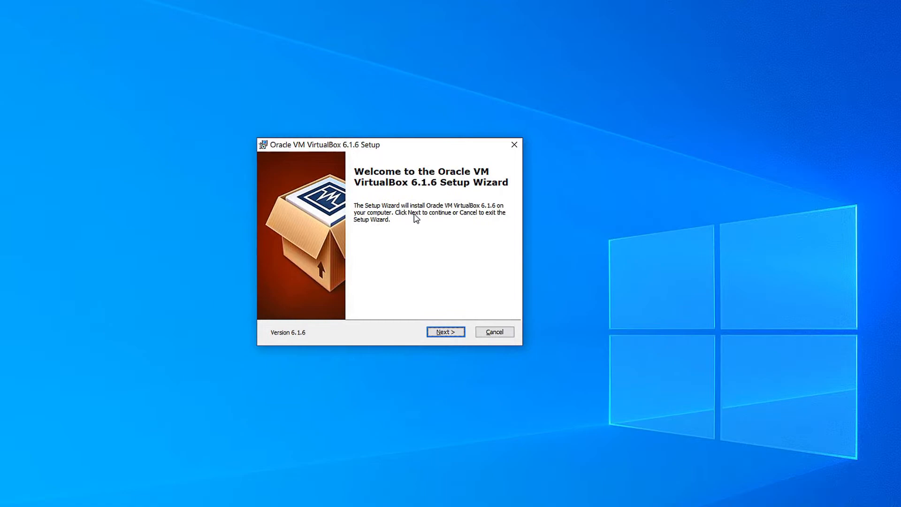
Install VirtualBox 6.1.6 with the default features, location and shortcut options, and finish setup with the application set to start
{"action": "left_click", "coordinate": [432, 332]}
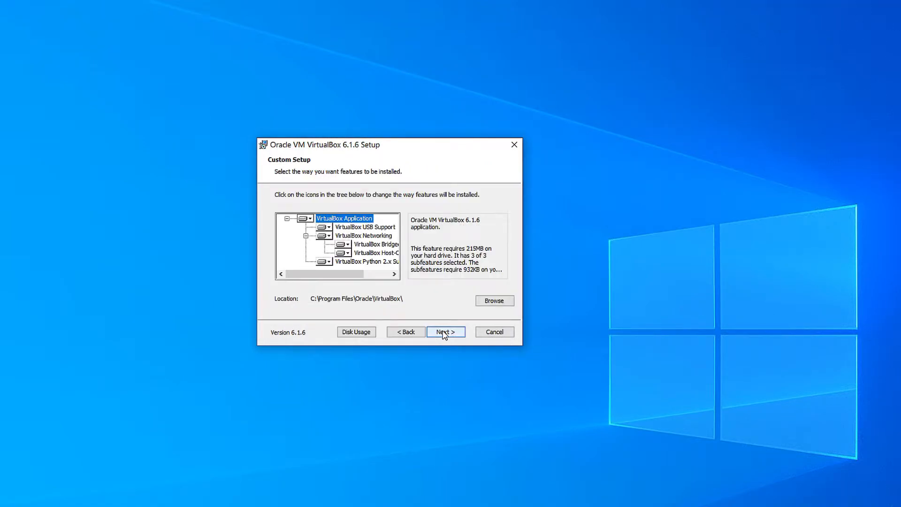
{"action": "left_click", "coordinate": [445, 334]}
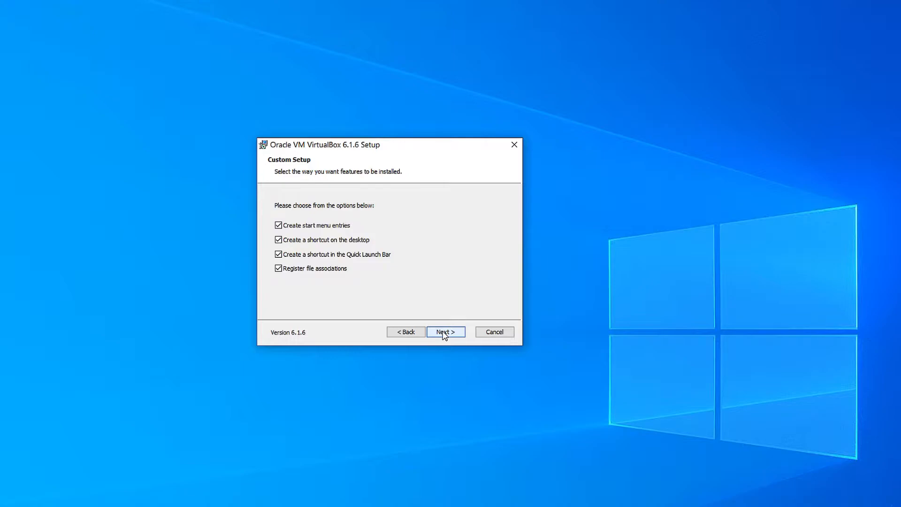
{"action": "left_click", "coordinate": [444, 332]}
{"action": "left_click", "coordinate": [444, 333]}
{"action": "left_click", "coordinate": [444, 333]}
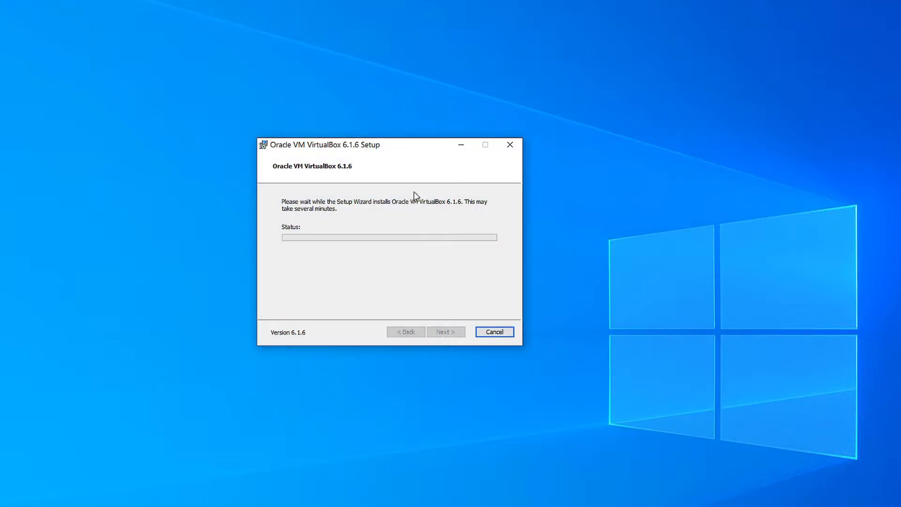
{"action": "left_click_drag", "start_coordinate": [406, 151], "coordinate": [431, 155]}
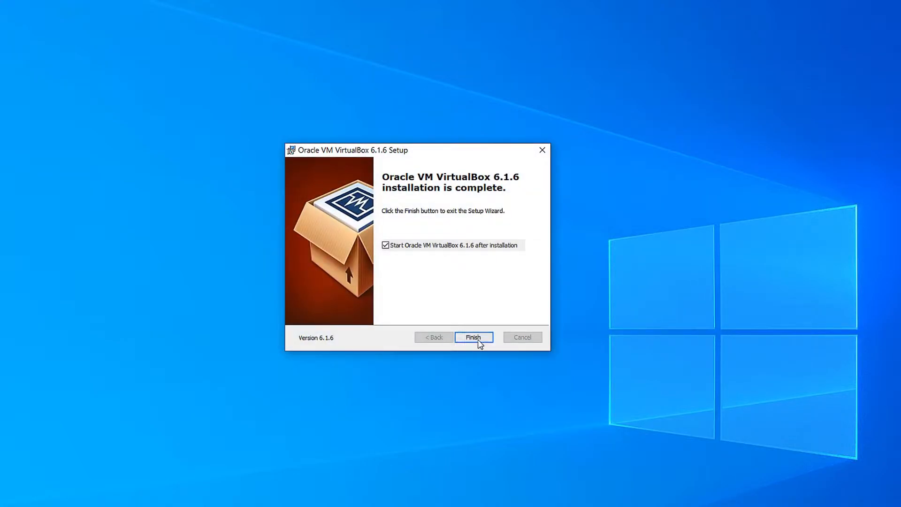
{"action": "left_click", "coordinate": [474, 338]}
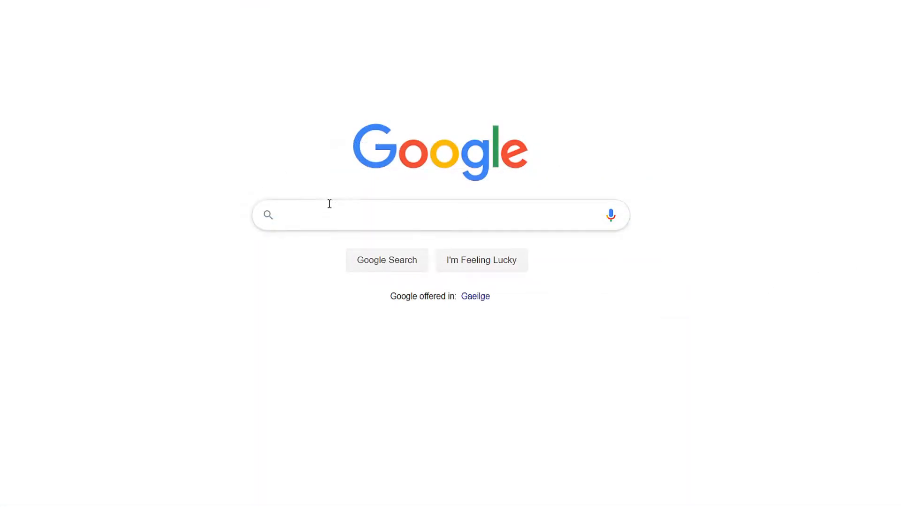
Search the web for ubuntu and open the official ubuntu.com website
{"action": "left_click", "coordinate": [333, 214]}
{"action": "type", "text": "ubuntu"}
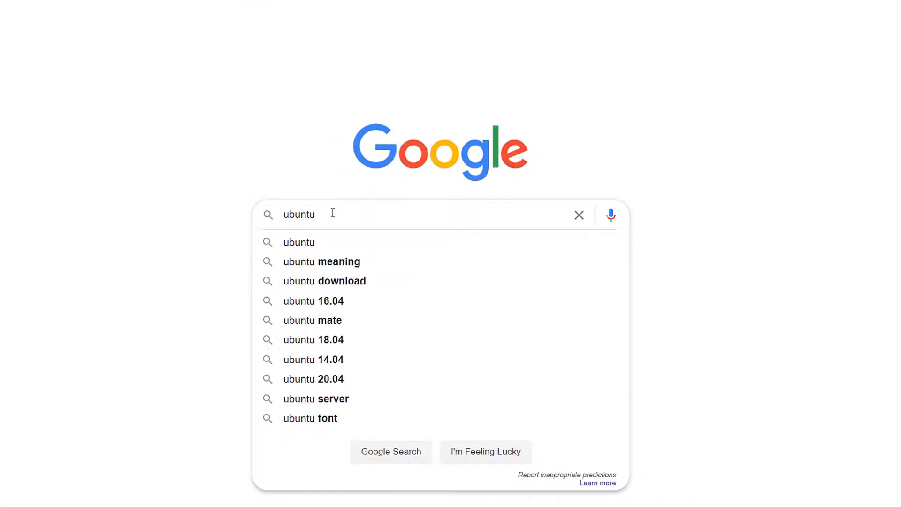
{"action": "key", "text": "Return"}
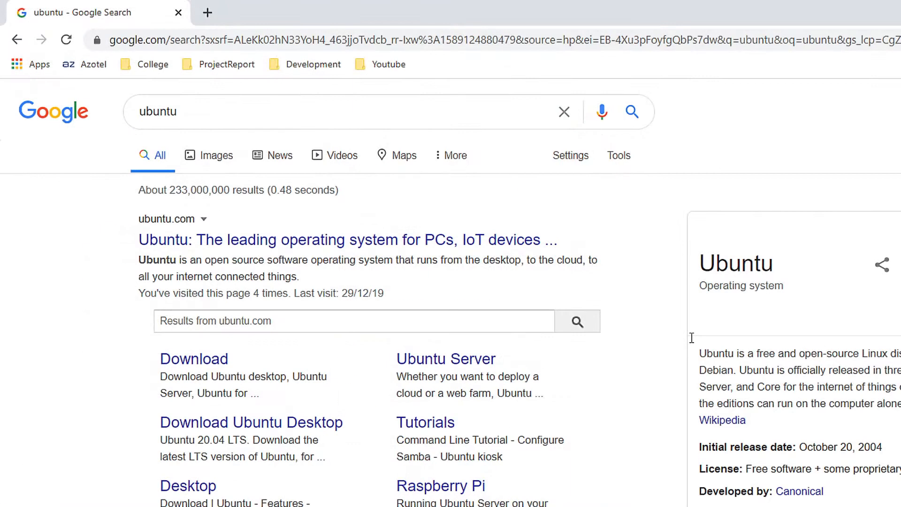
{"action": "scroll", "coordinate": [208, 305], "scroll_direction": "down", "scroll_amount": 2}
{"action": "scroll", "coordinate": [208, 305], "scroll_direction": "up", "scroll_amount": 2}
{"action": "left_click", "coordinate": [193, 236]}
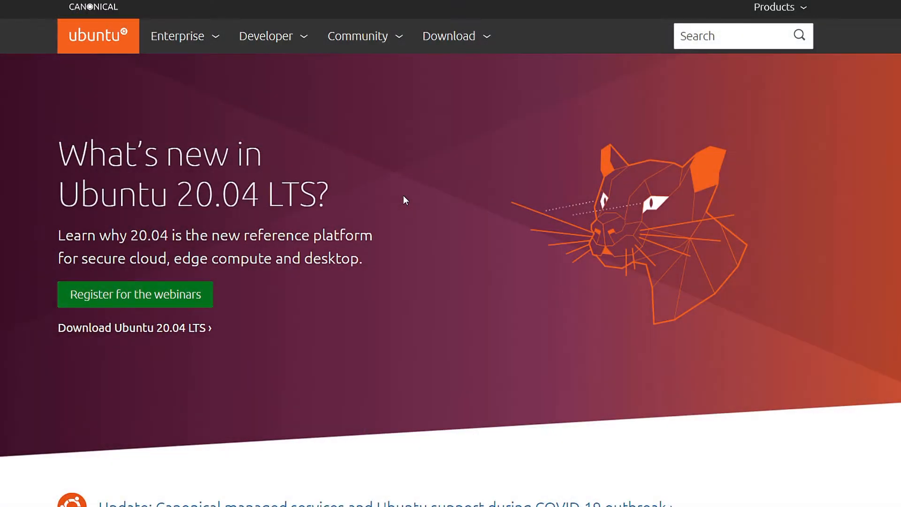
Open the Ubuntu Desktop download page and download the Ubuntu 20.04 LTS image
{"action": "left_click", "coordinate": [477, 39]}
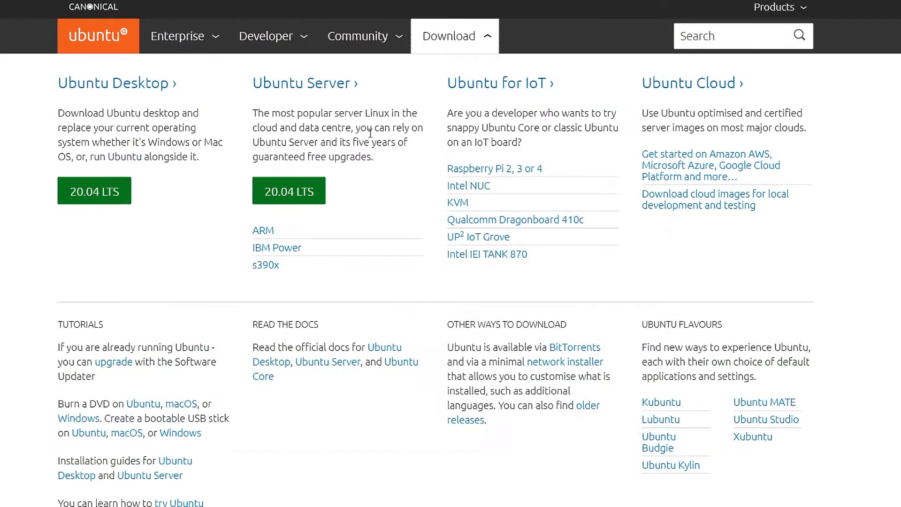
{"action": "left_click", "coordinate": [123, 84]}
{"action": "scroll", "coordinate": [437, 280], "scroll_direction": "down", "scroll_amount": 1}
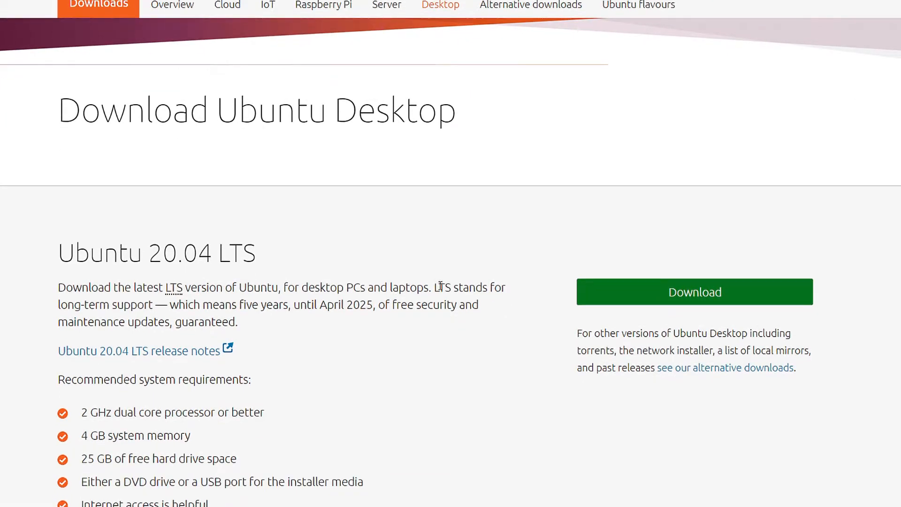
{"action": "left_click", "coordinate": [658, 297]}
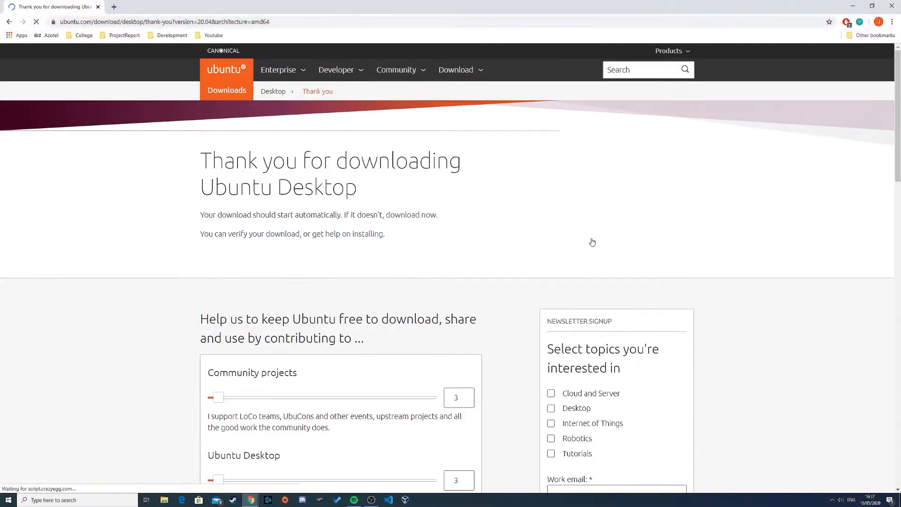
{"action": "scroll", "coordinate": [585, 257], "scroll_direction": "down", "scroll_amount": 7}
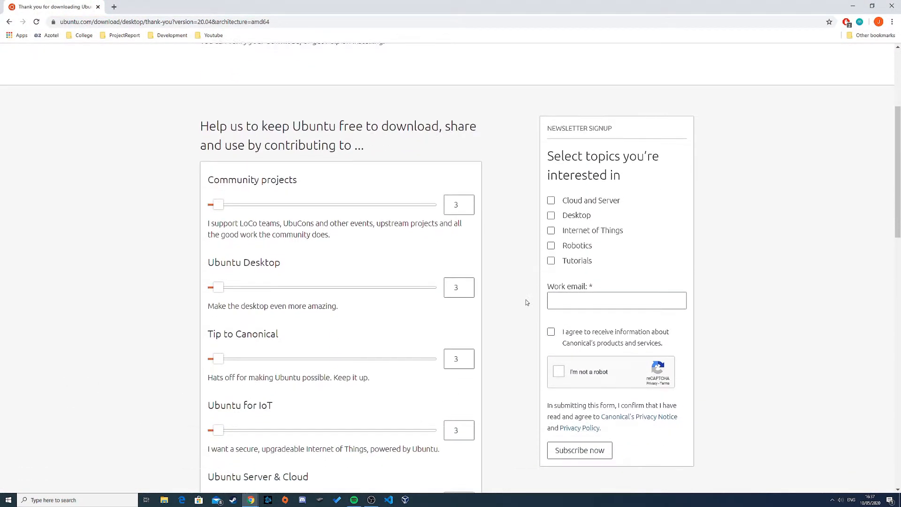
{"action": "scroll", "coordinate": [526, 306], "scroll_direction": "down", "scroll_amount": 3}
{"action": "scroll", "coordinate": [526, 306], "scroll_direction": "up", "scroll_amount": 10}
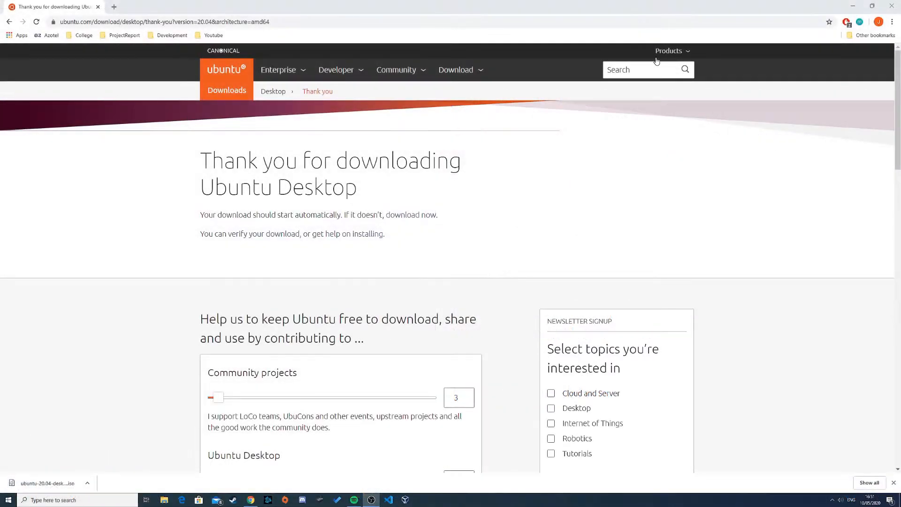
Switch to Oracle VM VirtualBox and begin a new virtual machine named Ubuntu, with type Linux and version Ubuntu (64-bit)
{"action": "left_click", "coordinate": [853, 8]}
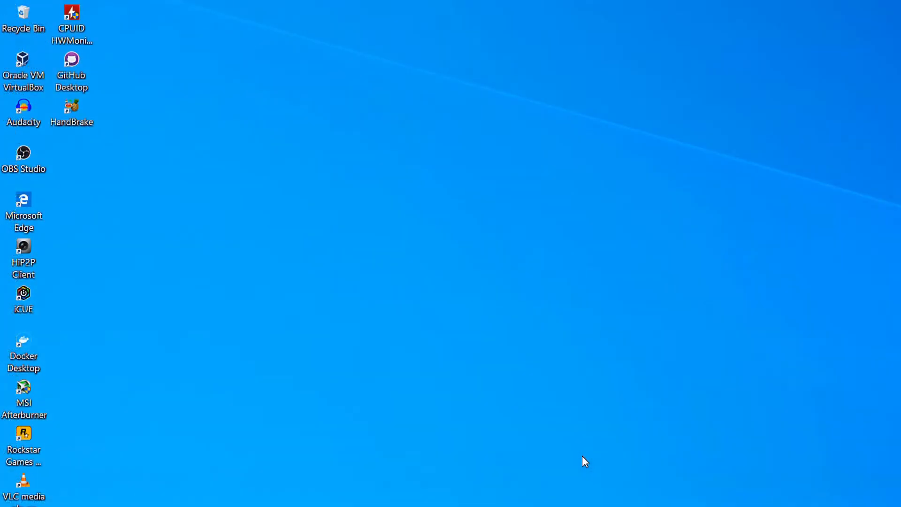
{"action": "double_click", "coordinate": [27, 68]}
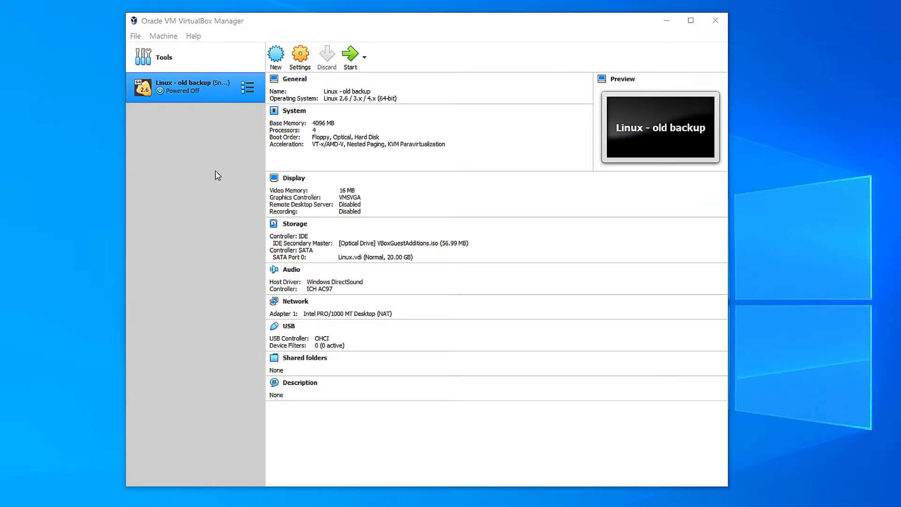
{"action": "left_click", "coordinate": [276, 61]}
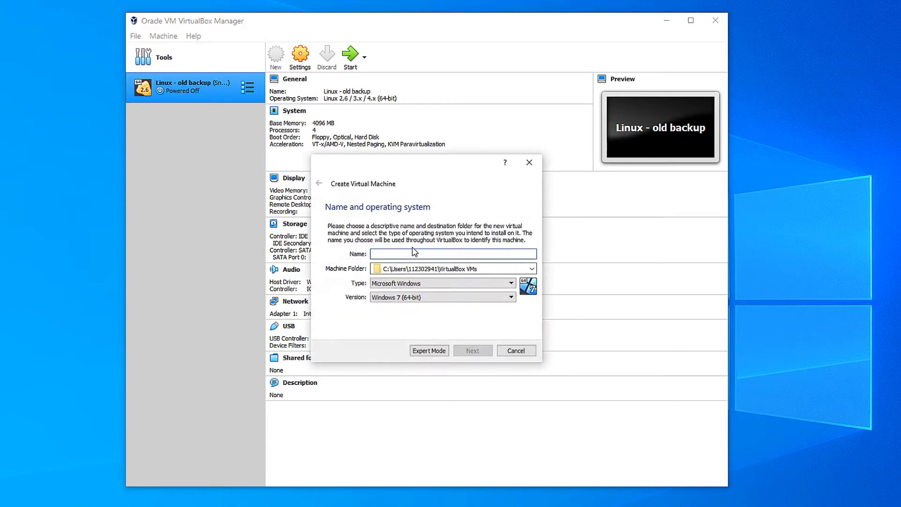
{"action": "type", "text": "Ubuntu"}
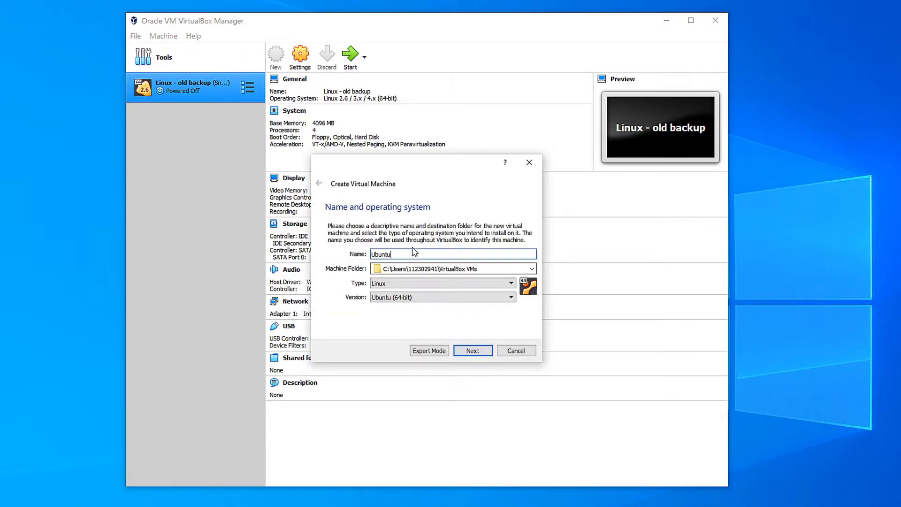
{"action": "left_click", "coordinate": [412, 284]}
{"action": "left_click", "coordinate": [411, 291]}
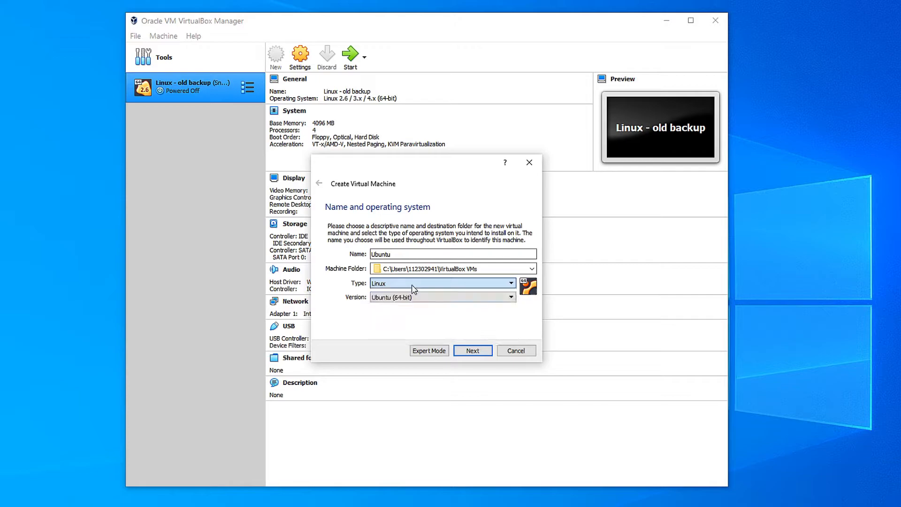
{"action": "left_click", "coordinate": [414, 299]}
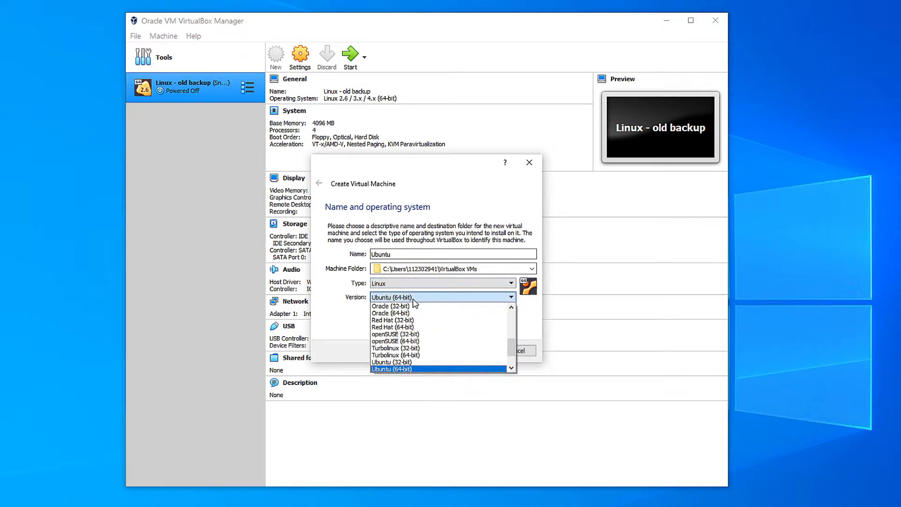
{"action": "left_click", "coordinate": [414, 299]}
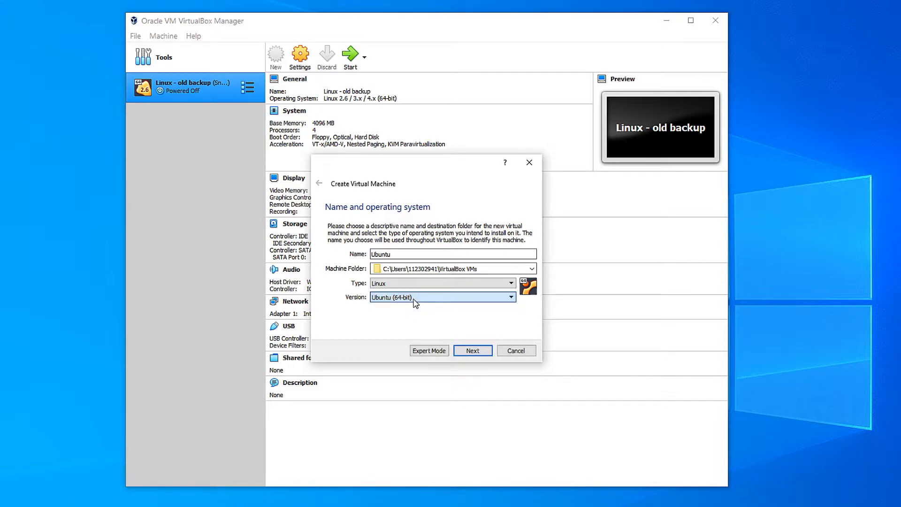
{"action": "left_click", "coordinate": [473, 352]}
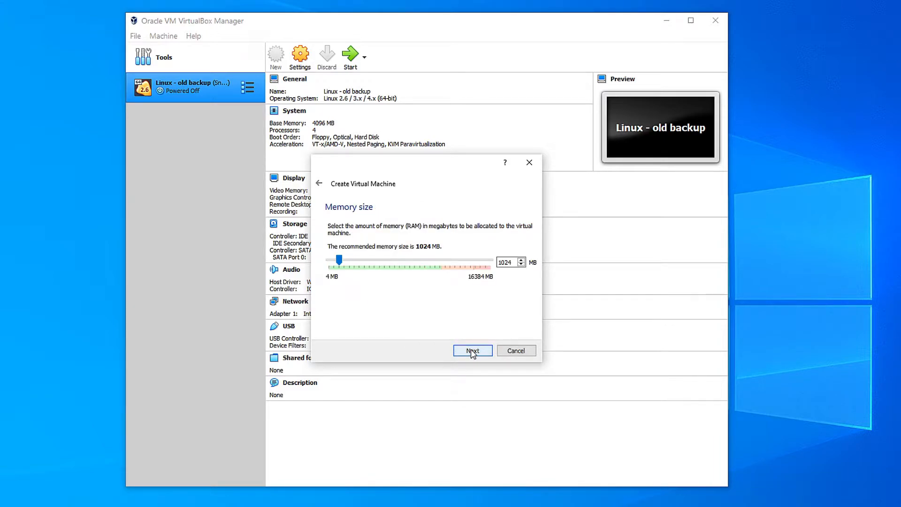
Allocate 4096 MB of memory to the new virtual machine and continue to the hard disk settings
{"action": "double_click", "coordinate": [512, 262]}
{"action": "type", "text": "4096"}
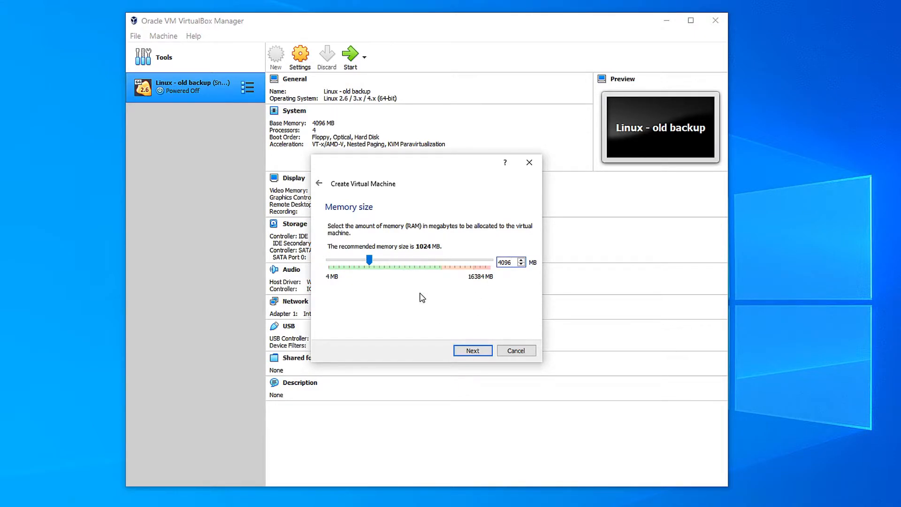
{"action": "left_click", "coordinate": [473, 352]}
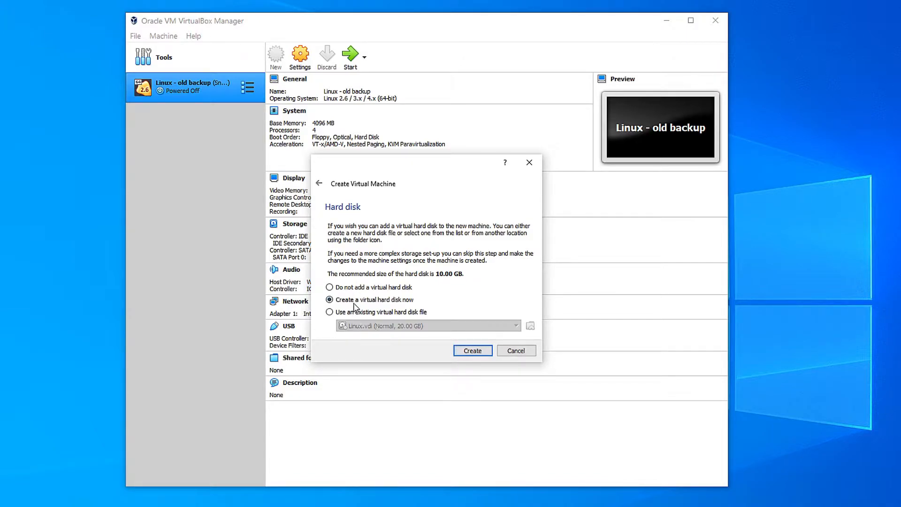
Create a dynamically allocated VDI virtual hard disk of 20 GB for the new machine and select the Ubuntu machine
{"action": "left_click", "coordinate": [473, 351]}
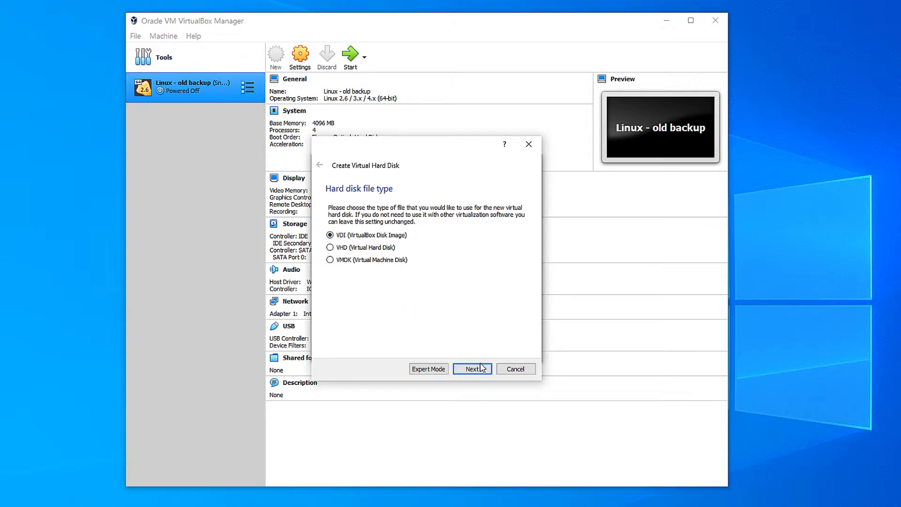
{"action": "left_click", "coordinate": [480, 369]}
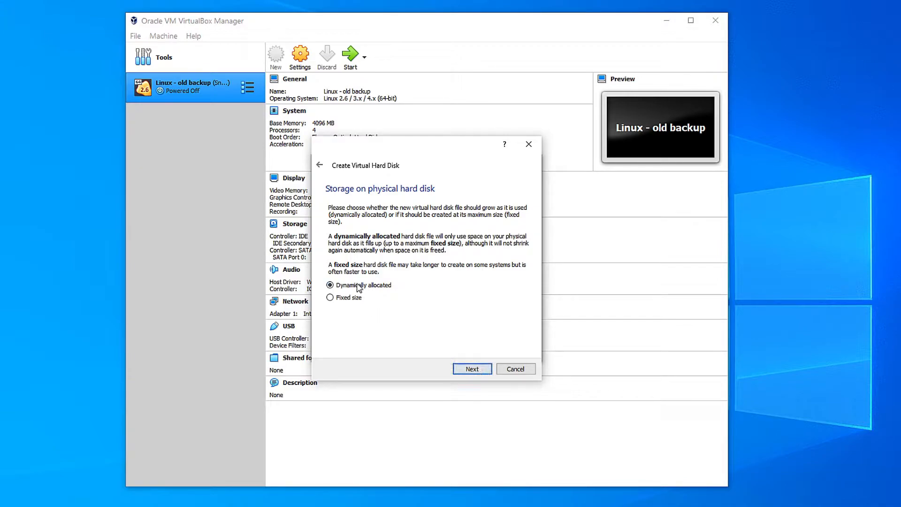
{"action": "left_click", "coordinate": [475, 366]}
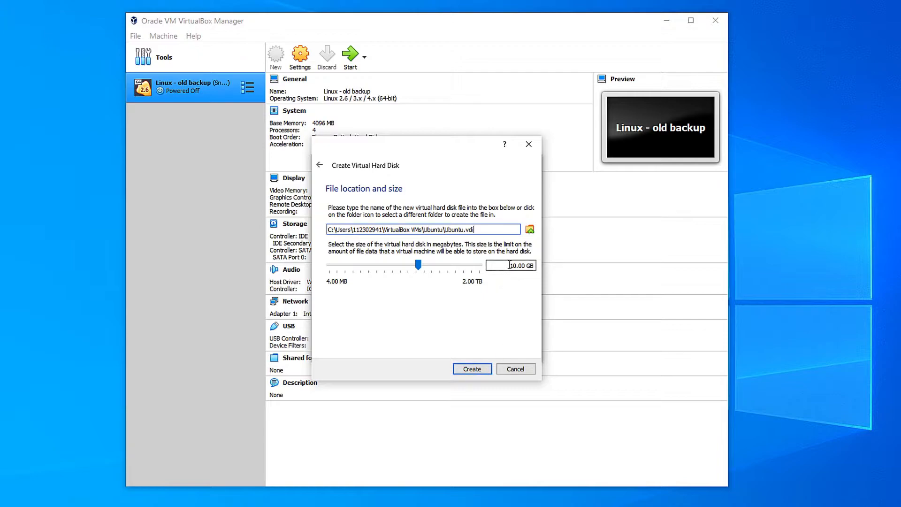
{"action": "type", "text": "2"}
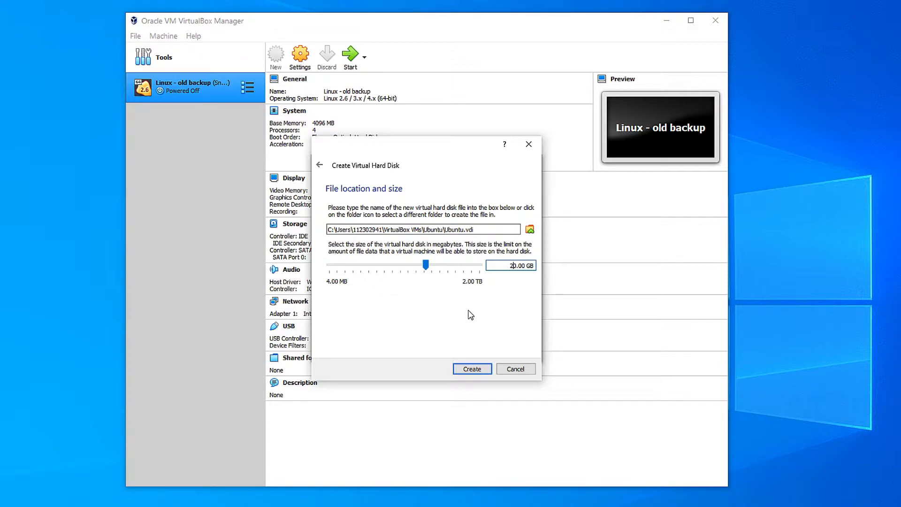
{"action": "left_click", "coordinate": [480, 370]}
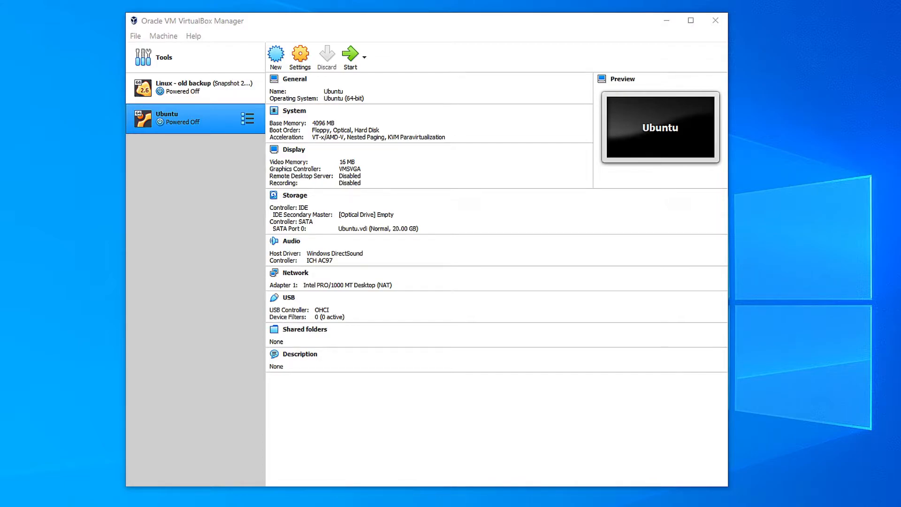
{"action": "left_click", "coordinate": [184, 117]}
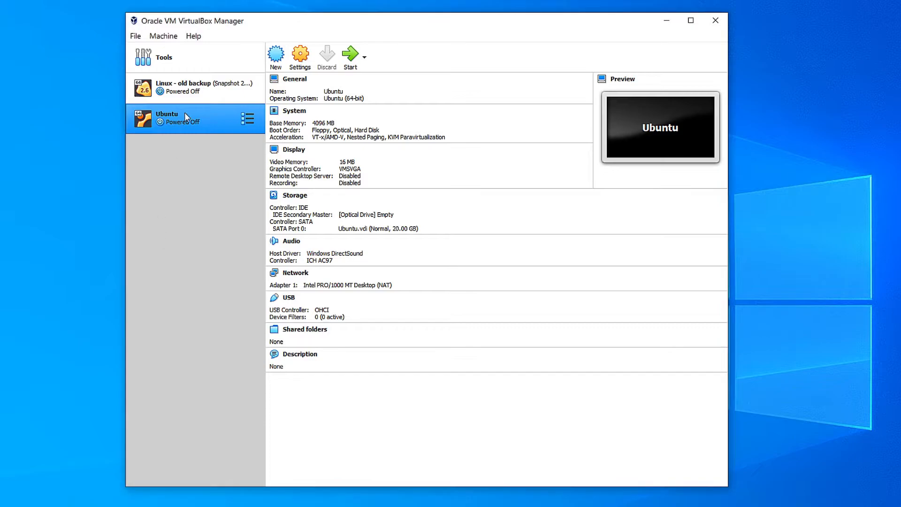
Open the Ubuntu machine's system settings and assign 6 processors to it
{"action": "right_click", "coordinate": [217, 120]}
{"action": "key", "text": "Escape"}
{"action": "key", "text": "ctrl+s"}
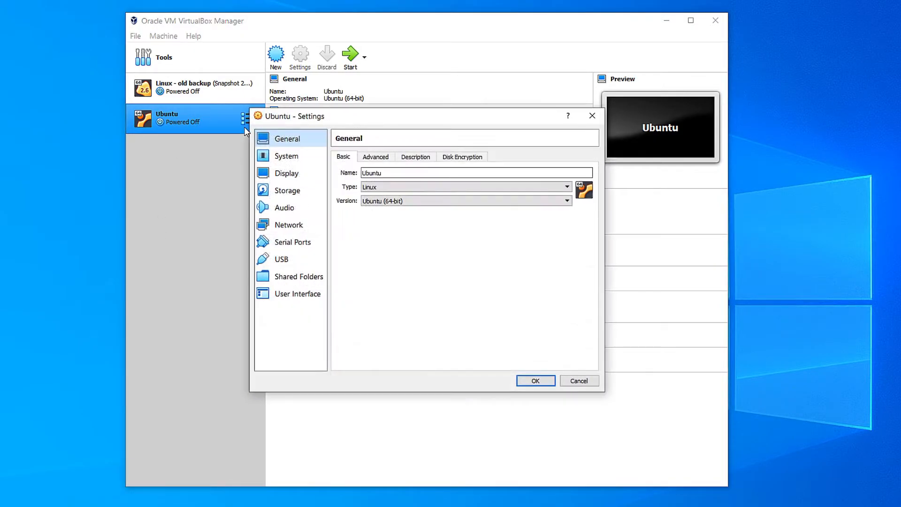
{"action": "left_click", "coordinate": [294, 157]}
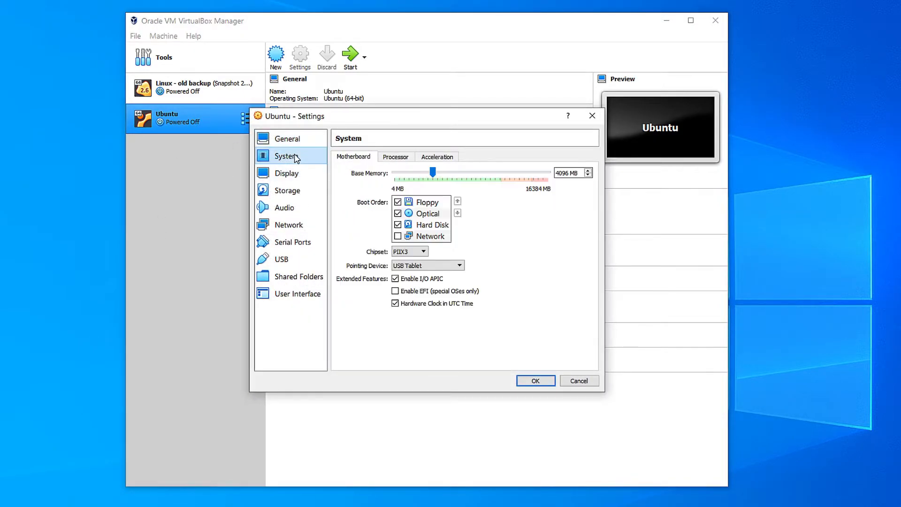
{"action": "left_click", "coordinate": [406, 159]}
{"action": "left_click_drag", "start_coordinate": [396, 173], "coordinate": [450, 176]}
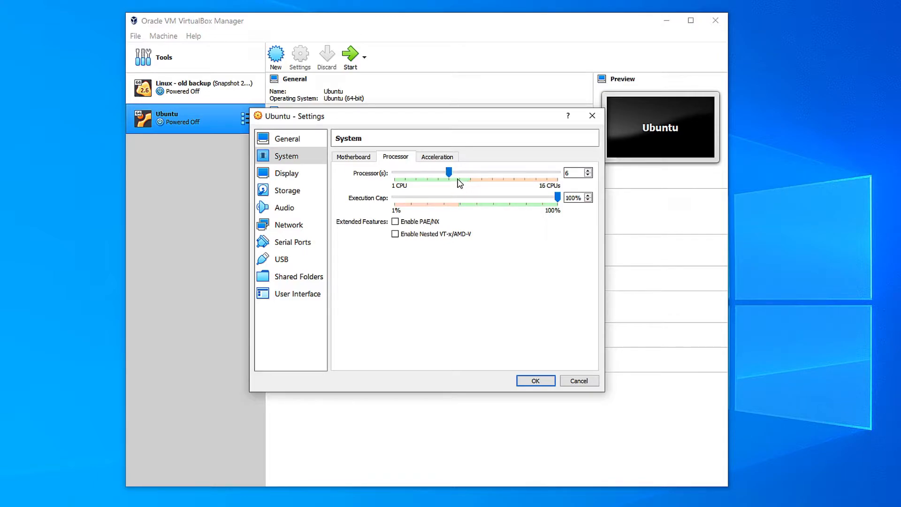
For the empty IDE optical drive, add ubuntu-20.04-desktop-amd64.iso from the Downloads folder to the available optical disks
{"action": "left_click", "coordinate": [291, 193]}
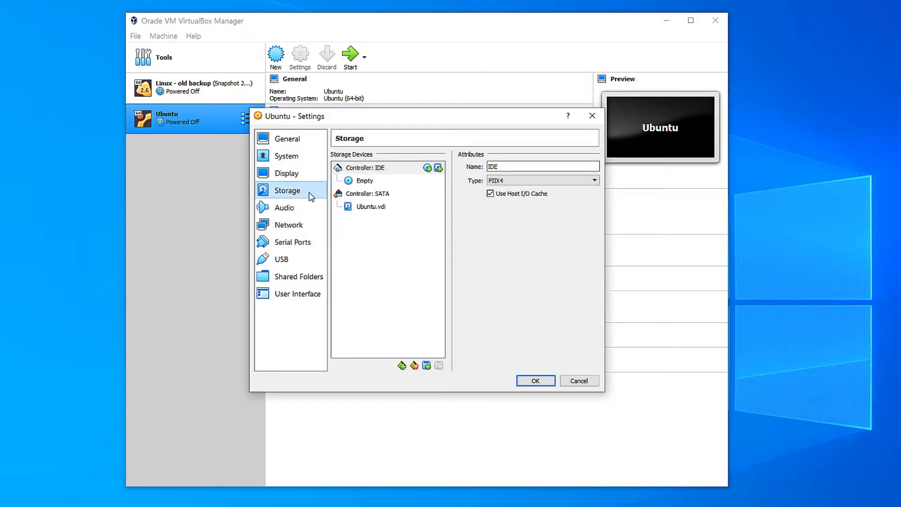
{"action": "left_click", "coordinate": [365, 181]}
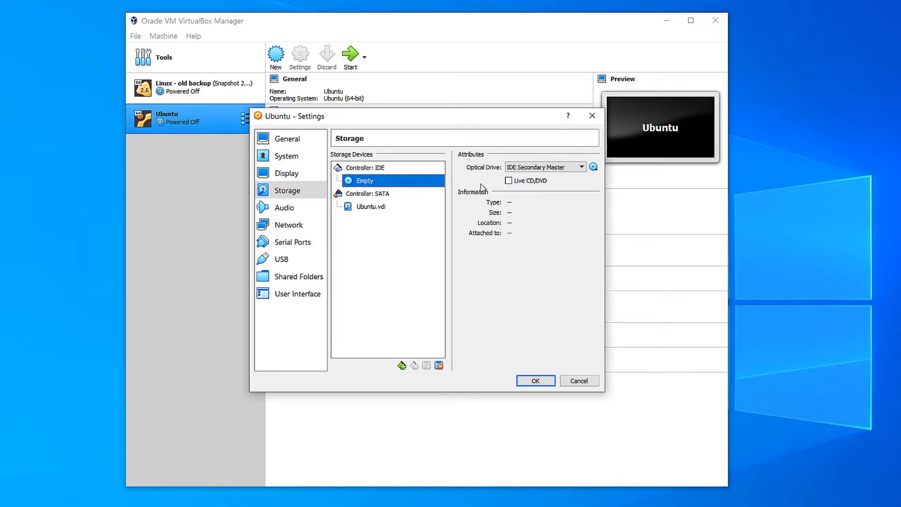
{"action": "left_click", "coordinate": [594, 168]}
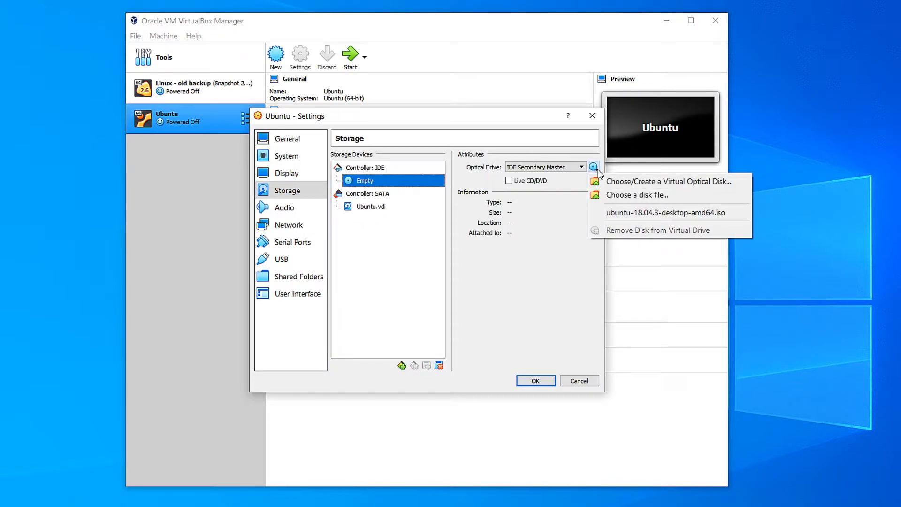
{"action": "left_click", "coordinate": [633, 182]}
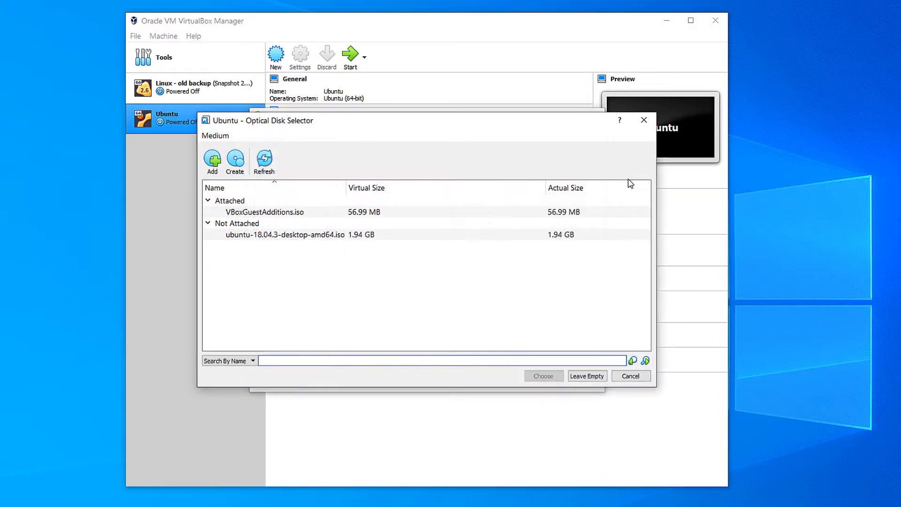
{"action": "left_click", "coordinate": [214, 162]}
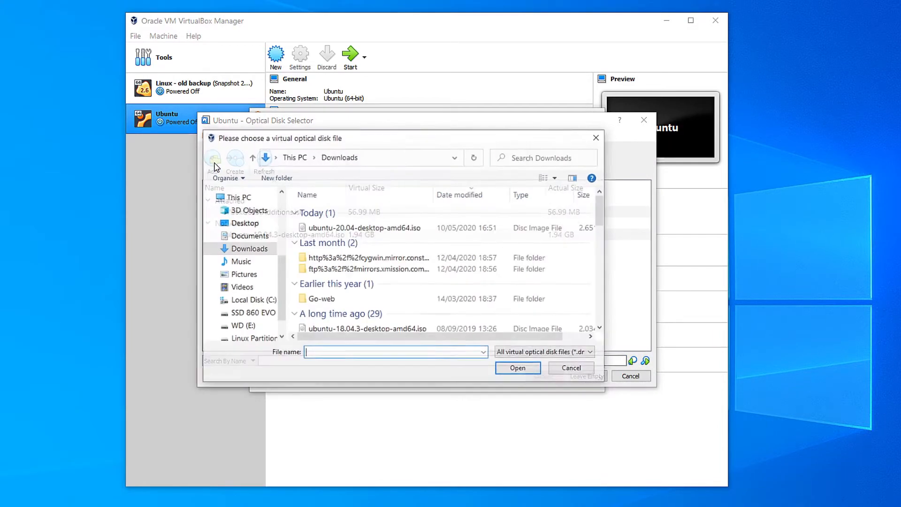
{"action": "left_click", "coordinate": [443, 229]}
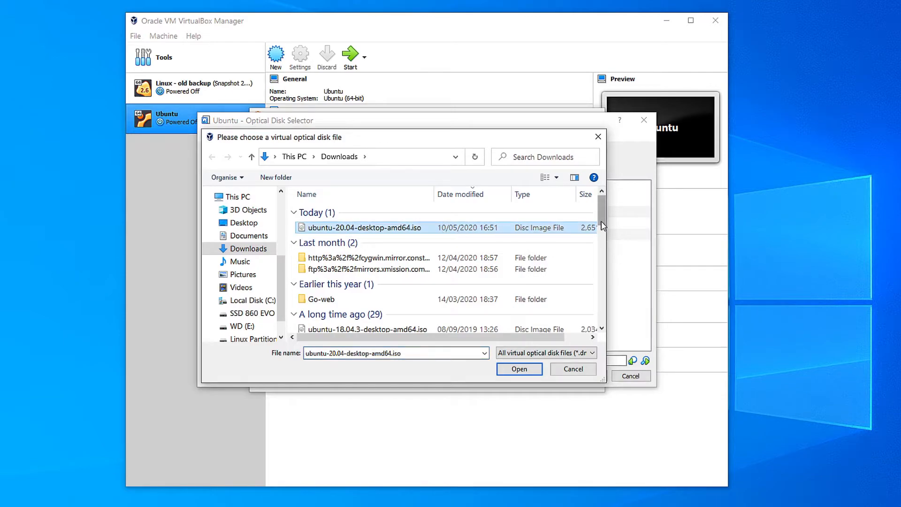
{"action": "left_click_drag", "start_coordinate": [609, 226], "coordinate": [851, 225]}
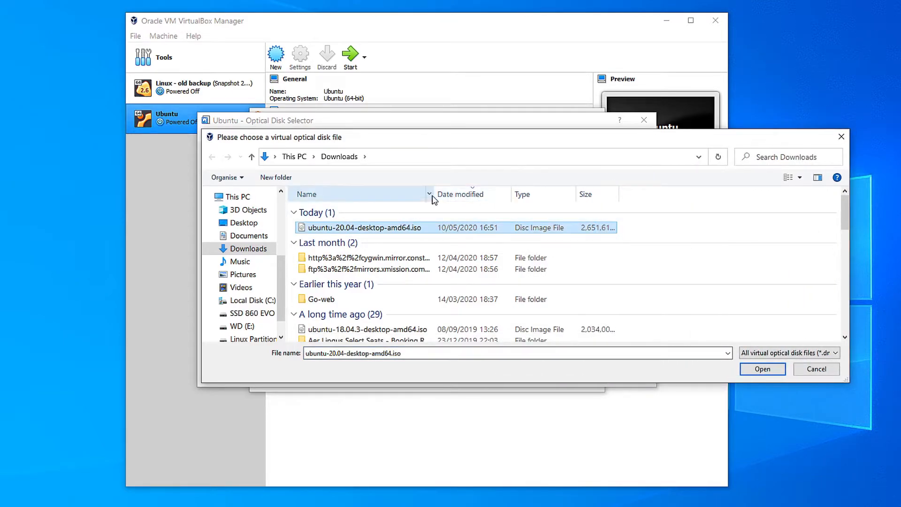
{"action": "left_click_drag", "start_coordinate": [433, 193], "coordinate": [495, 194]}
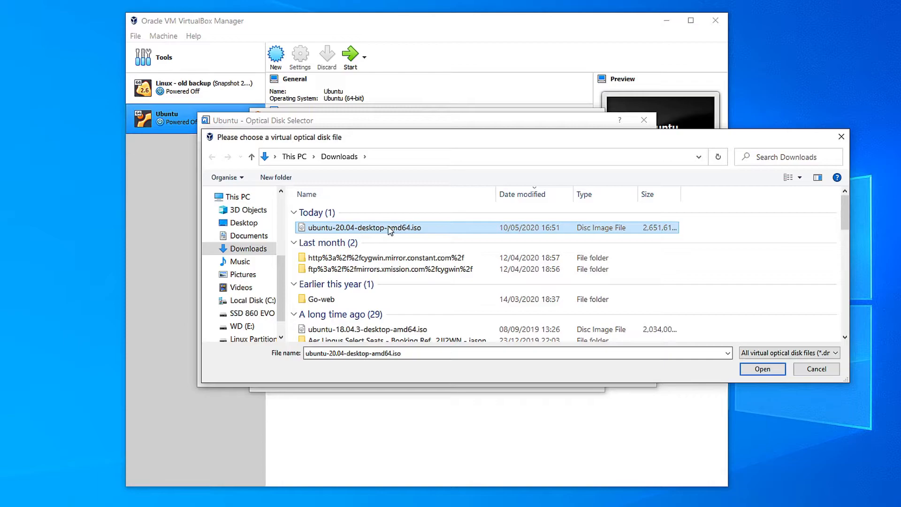
{"action": "left_click", "coordinate": [762, 370]}
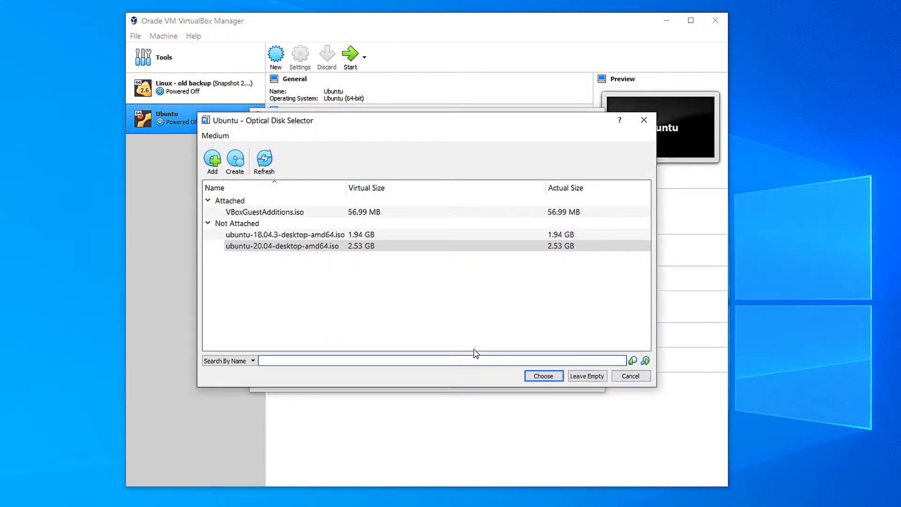
Attach ubuntu-20.04-desktop-amd64.iso to the optical drive and save the machine's settings
{"action": "left_click", "coordinate": [342, 246]}
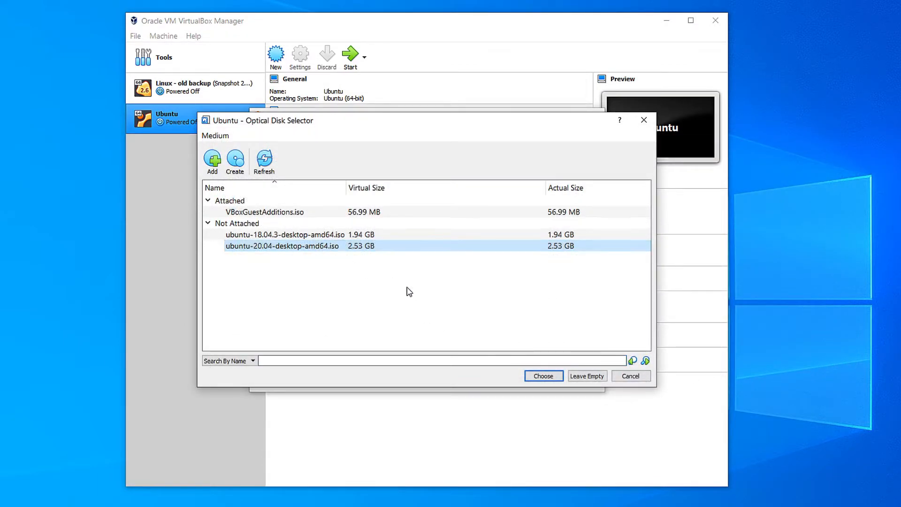
{"action": "left_click", "coordinate": [557, 376]}
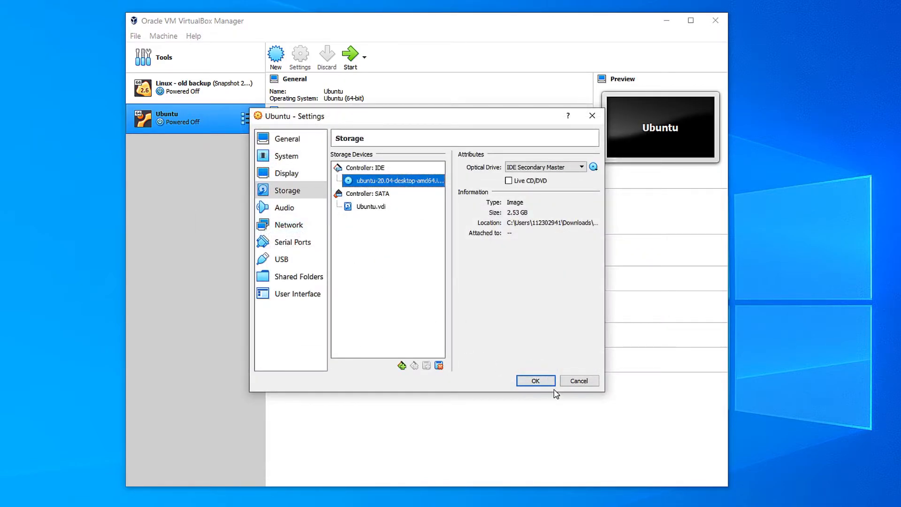
{"action": "left_click", "coordinate": [535, 380]}
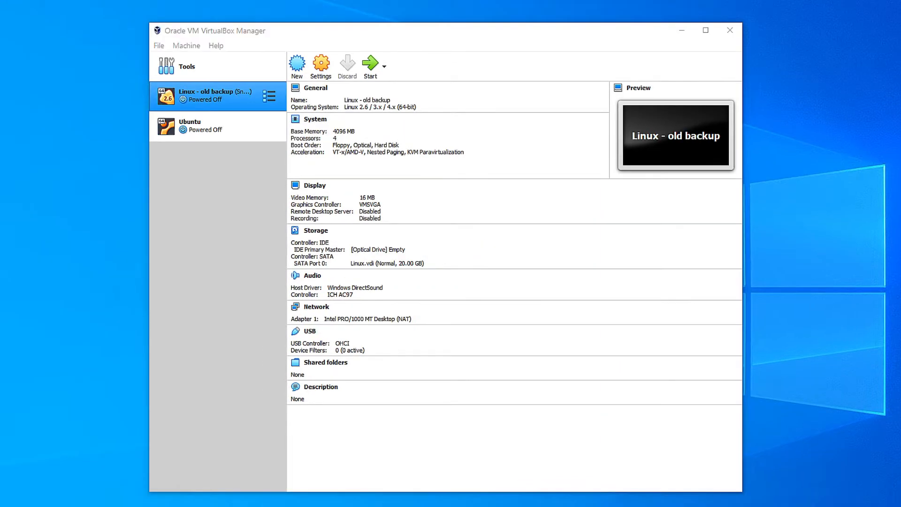
Start the Ubuntu virtual machine and enlarge its window
{"action": "left_click", "coordinate": [210, 133]}
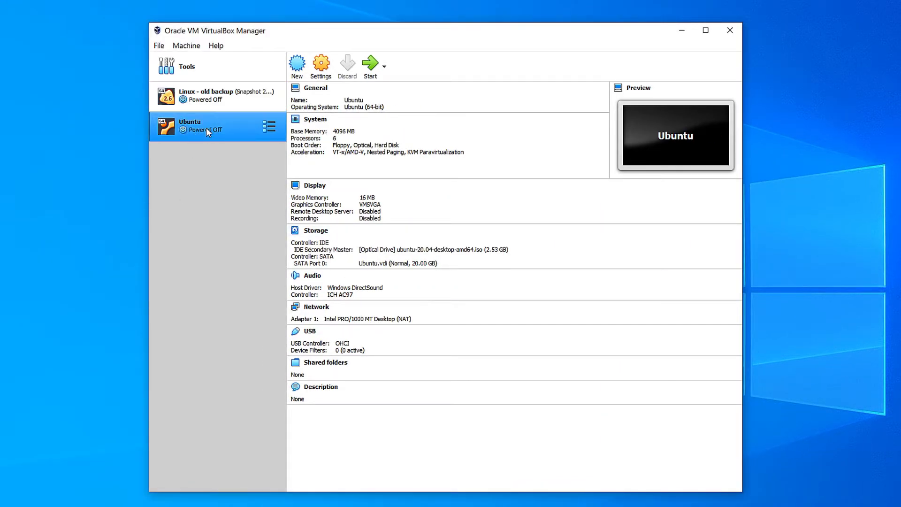
{"action": "left_click", "coordinate": [371, 65]}
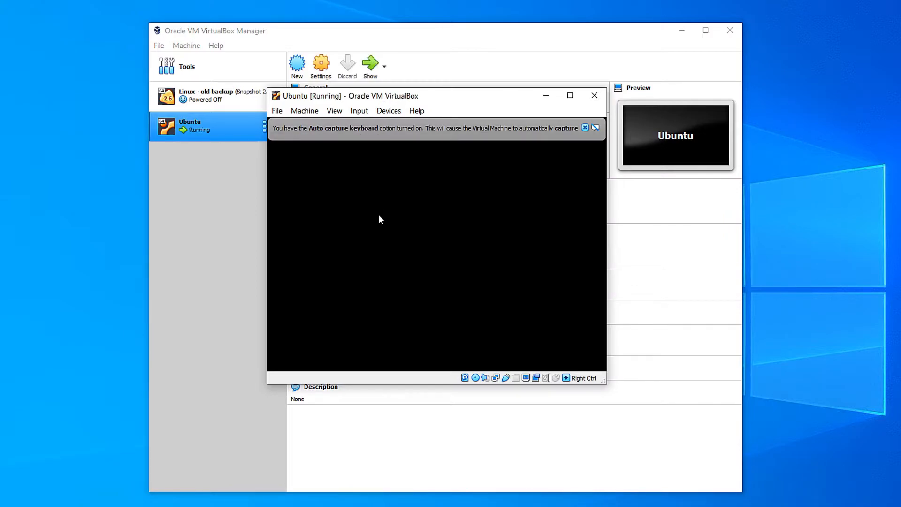
{"action": "left_click_drag", "start_coordinate": [604, 385], "coordinate": [719, 465]}
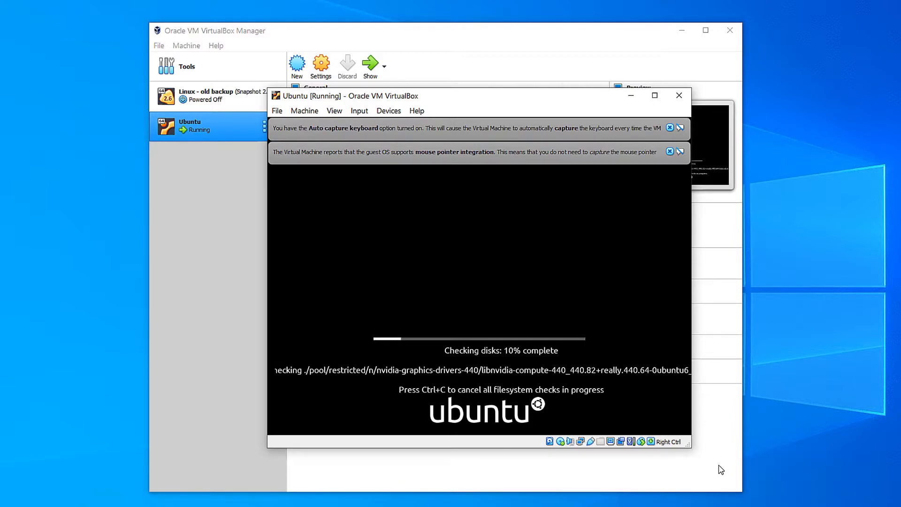
{"action": "left_click_drag", "start_coordinate": [692, 447], "coordinate": [722, 485]}
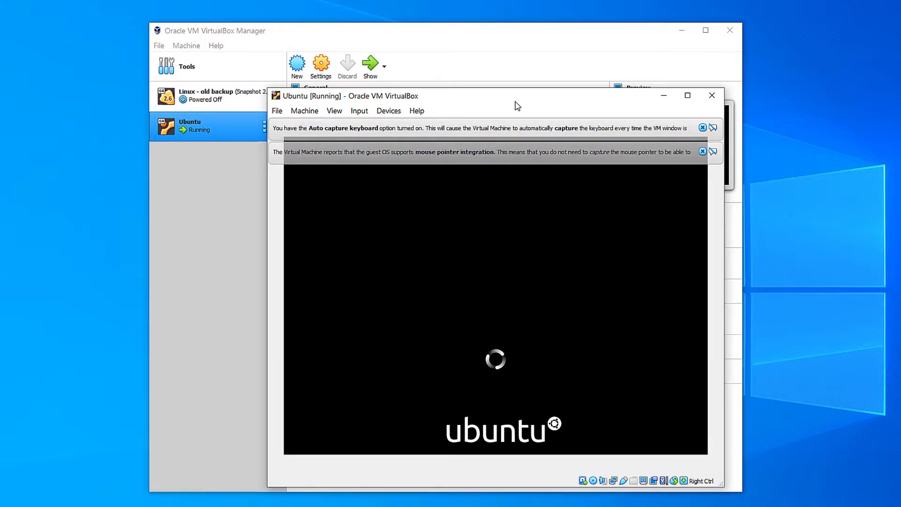
Dismiss the keyboard capture and mouse integration notices and reposition the virtual machine window
{"action": "left_click", "coordinate": [703, 151]}
{"action": "left_click", "coordinate": [703, 128]}
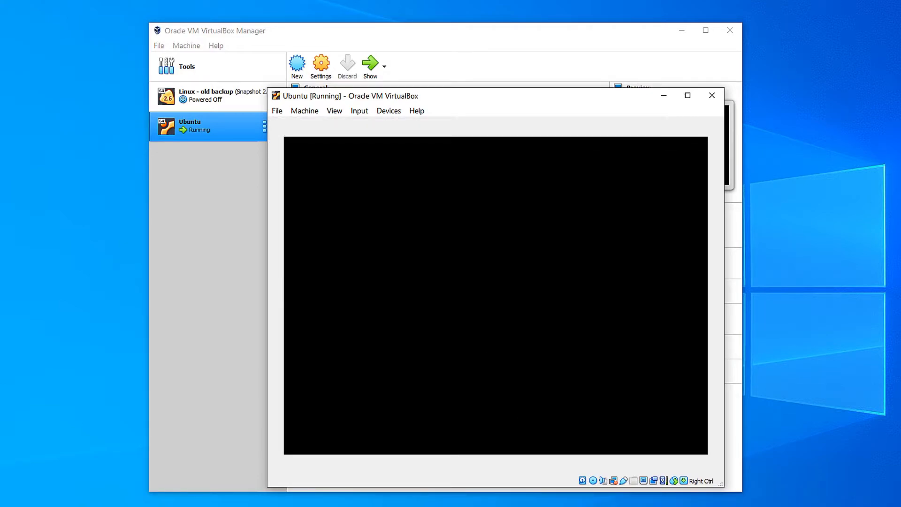
{"action": "left_click_drag", "start_coordinate": [493, 98], "coordinate": [455, 76]}
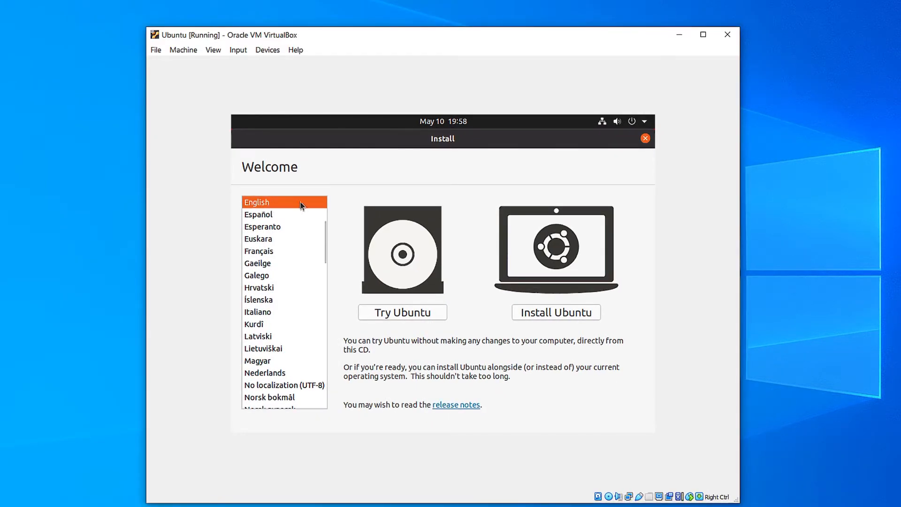
{"action": "left_click", "coordinate": [557, 314]}
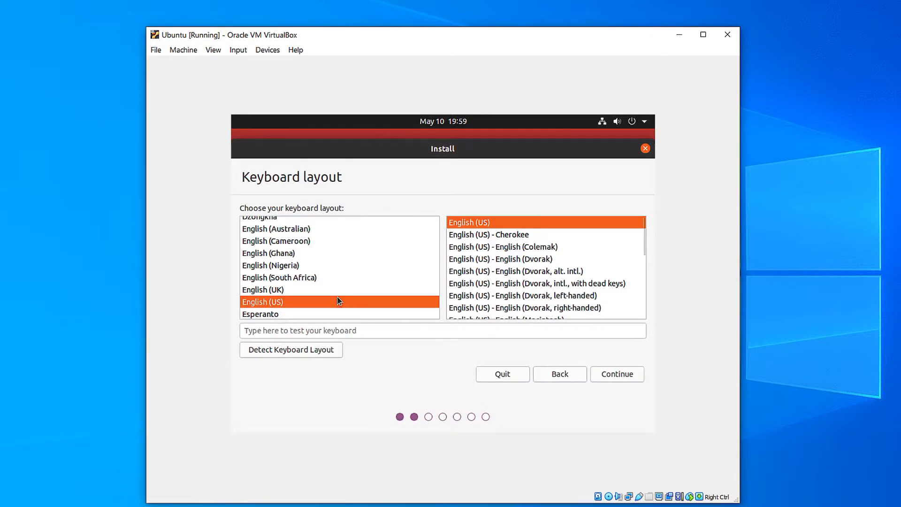
{"action": "left_click", "coordinate": [321, 291]}
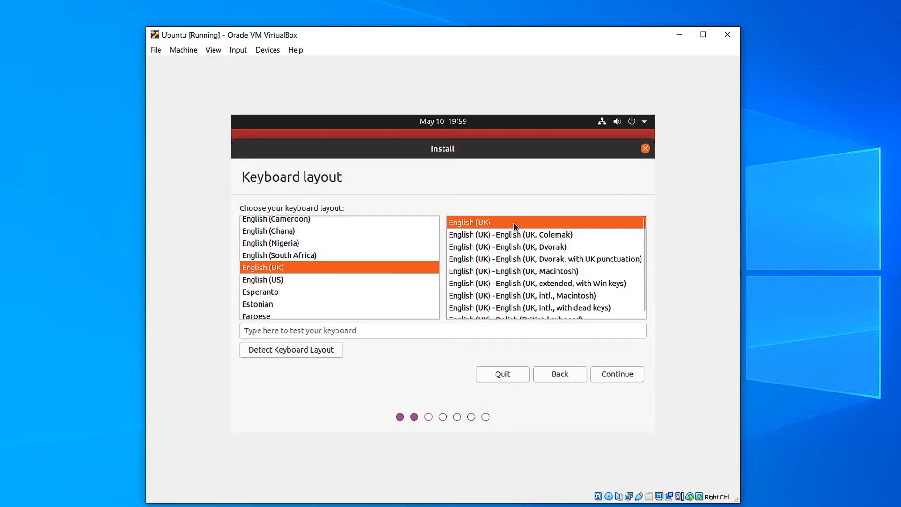
{"action": "left_click", "coordinate": [354, 336]}
{"action": "type", "text": "@test"}
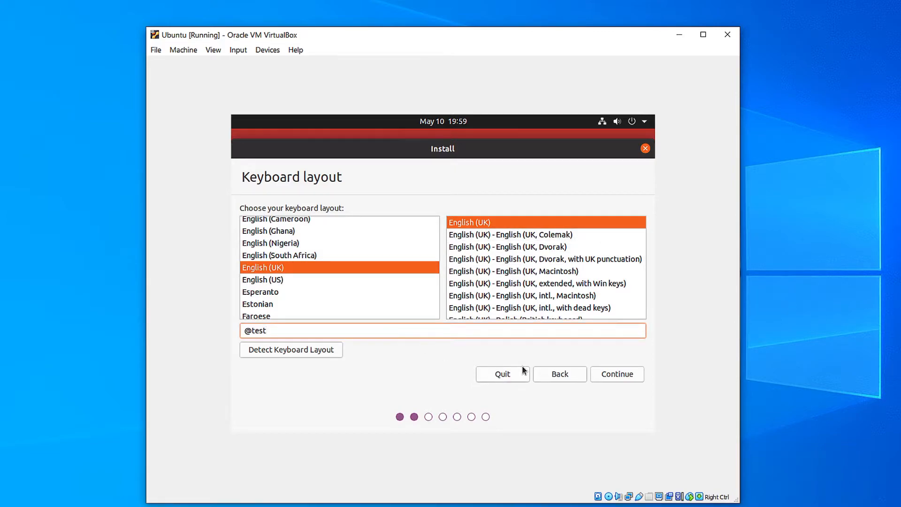
{"action": "left_click", "coordinate": [616, 374]}
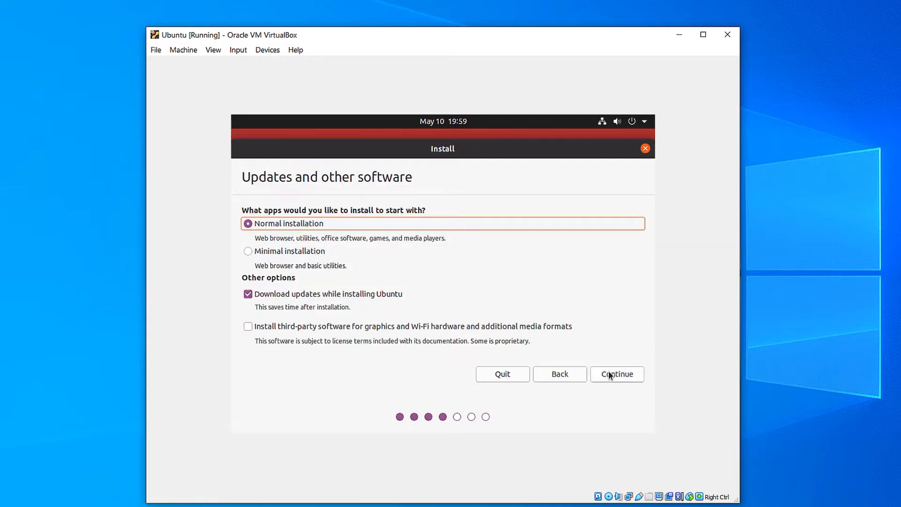
Keep the normal installation with updates downloaded during setup, enable third-party software for graphics, Wi-Fi and media formats, and continue
{"action": "left_click", "coordinate": [301, 296]}
{"action": "left_click", "coordinate": [301, 297]}
{"action": "left_click", "coordinate": [249, 327]}
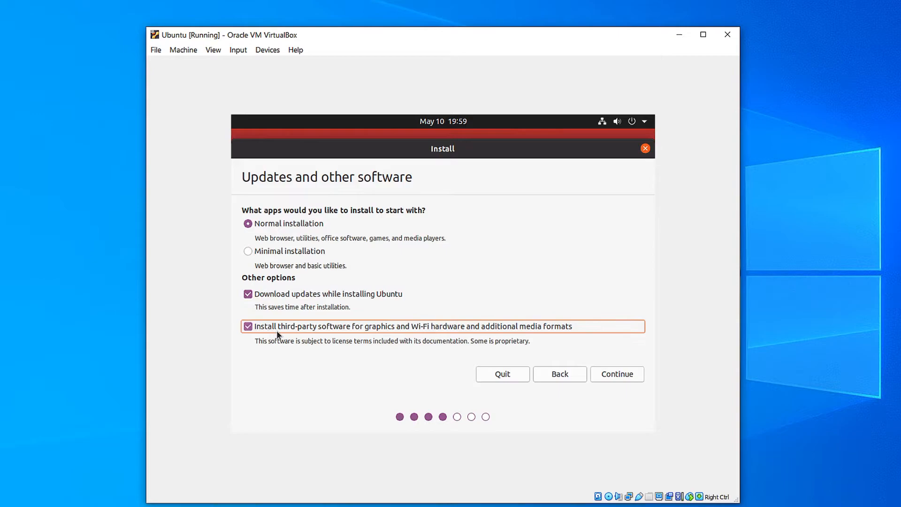
{"action": "left_click", "coordinate": [619, 375]}
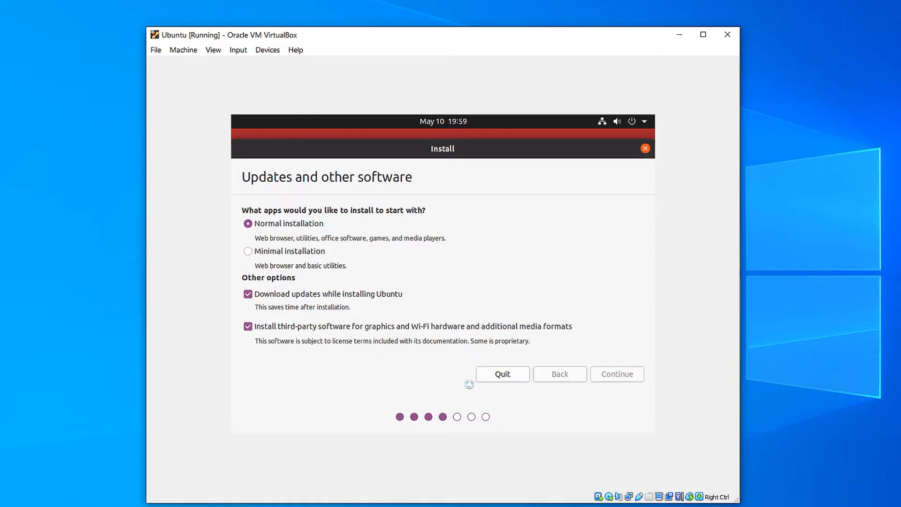
{"action": "left_click", "coordinate": [600, 374]}
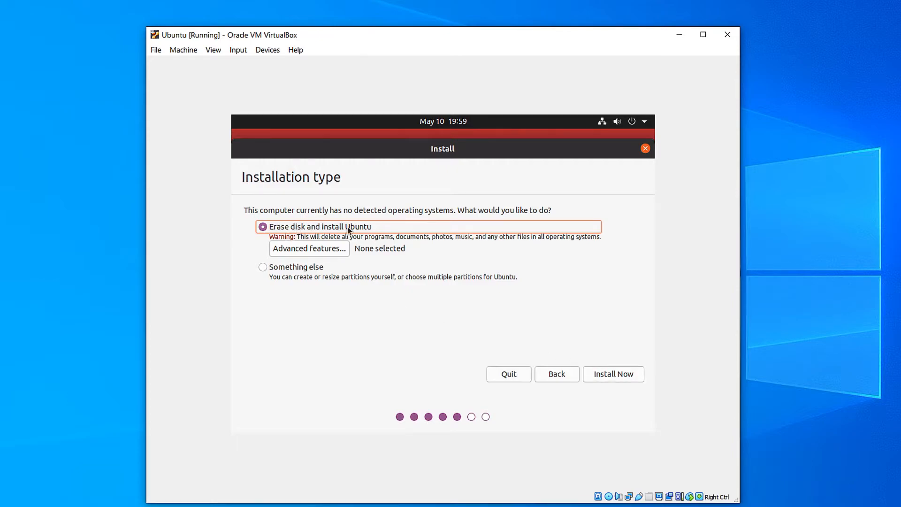
Install Ubuntu with the erase-disk option, approve writing the disk changes, and accept Dublin as the location
{"action": "left_click", "coordinate": [620, 376]}
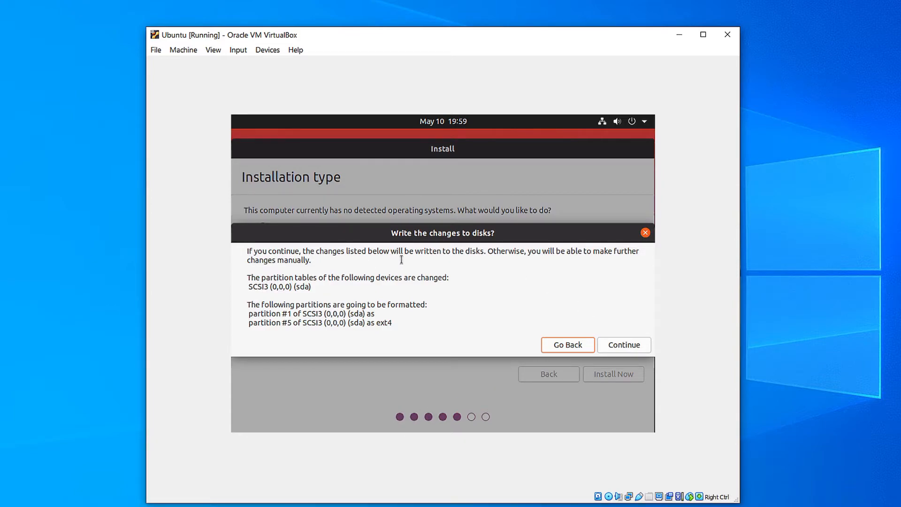
{"action": "left_click", "coordinate": [613, 345]}
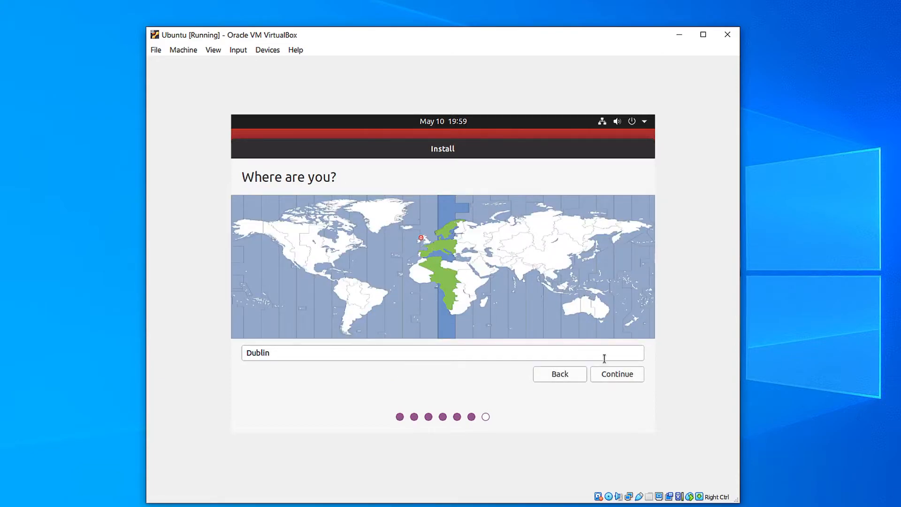
{"action": "left_click", "coordinate": [625, 378]}
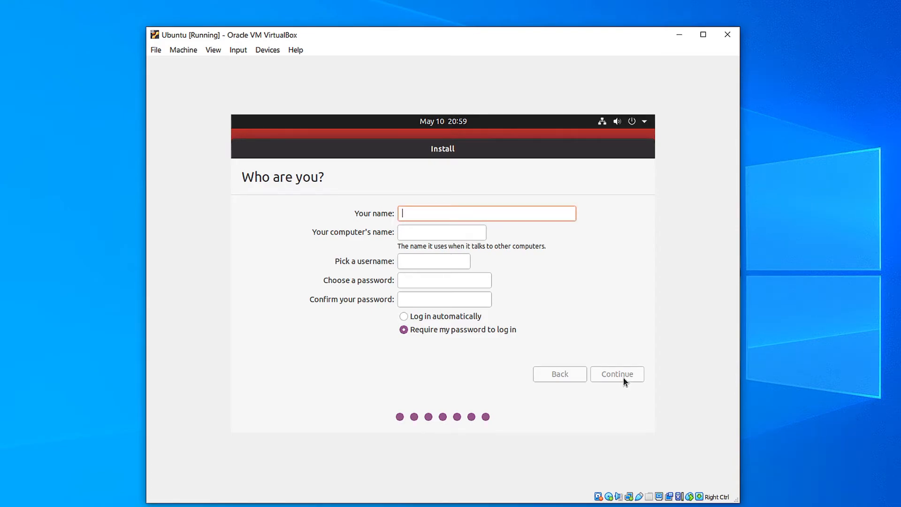
Enter the user's name and set the computer's name to VB
{"action": "type", "text": "Jason"}
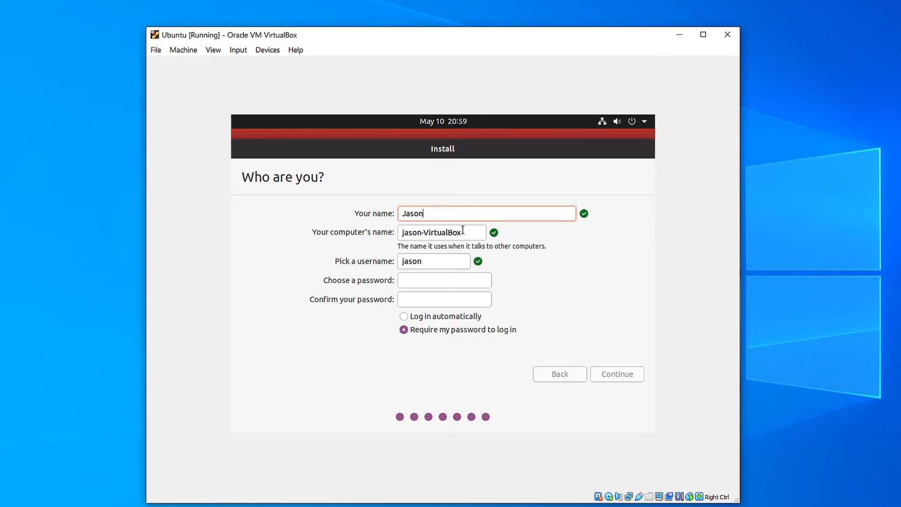
{"action": "key", "text": "Tab"}
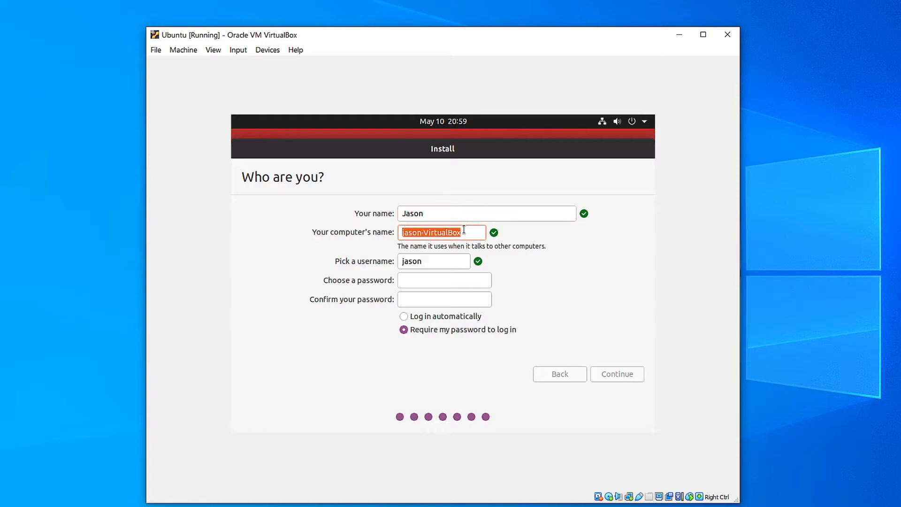
{"action": "type", "text": "VB"}
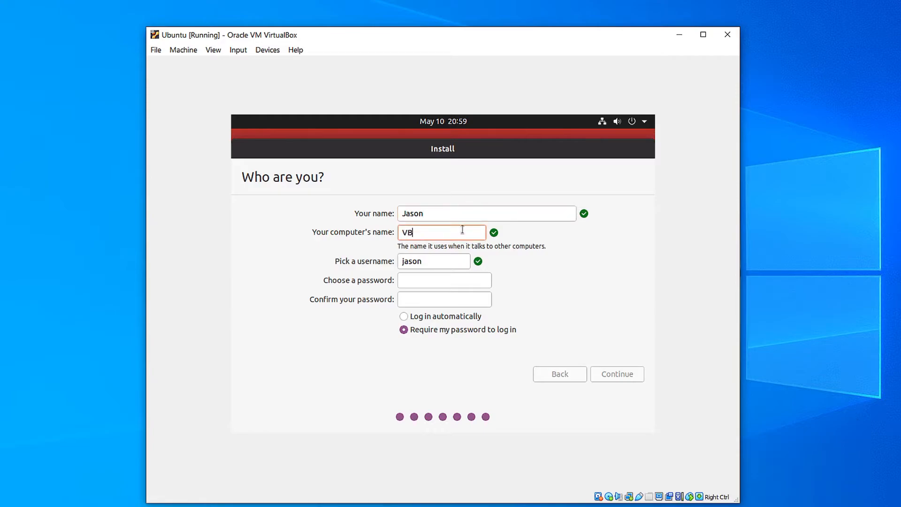
Enter and confirm the account password, choose to log in automatically, and continue the installation
{"action": "left_click", "coordinate": [437, 281]}
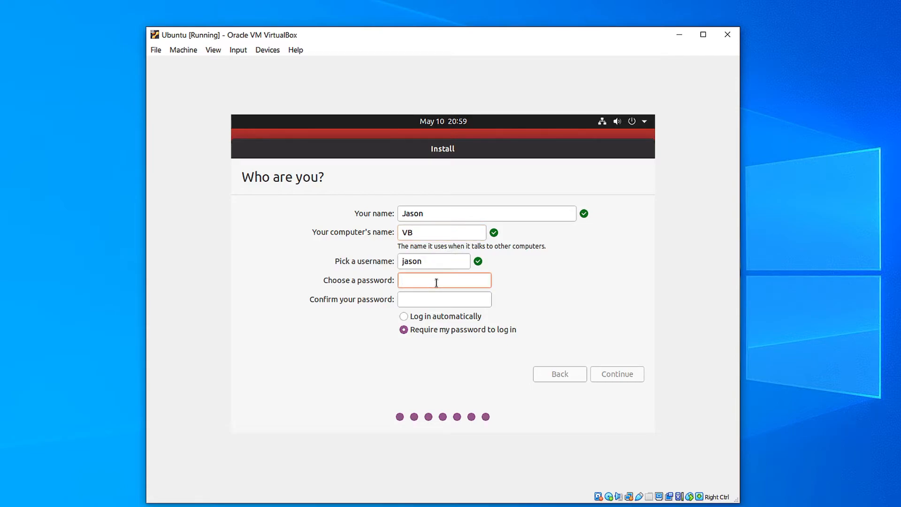
{"action": "key", "text": "Tab"}
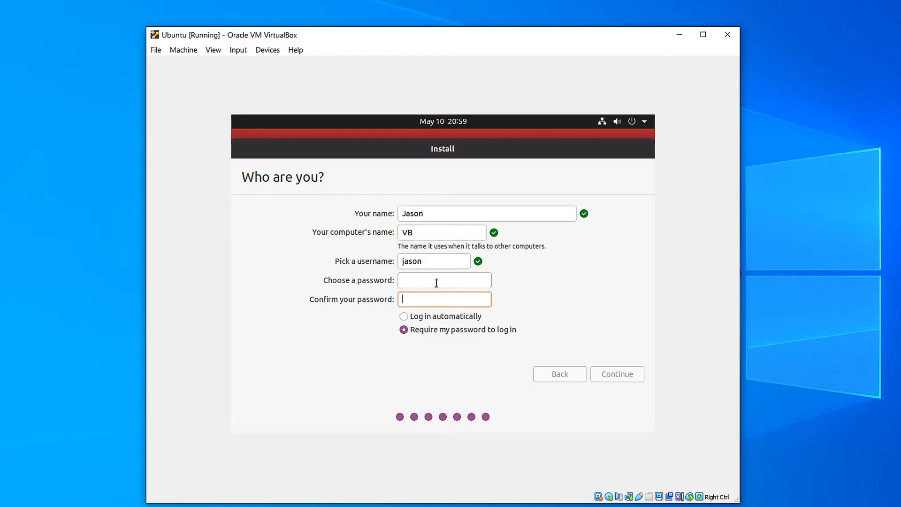
{"action": "left_click", "coordinate": [436, 282]}
{"action": "type", "text": "*****"}
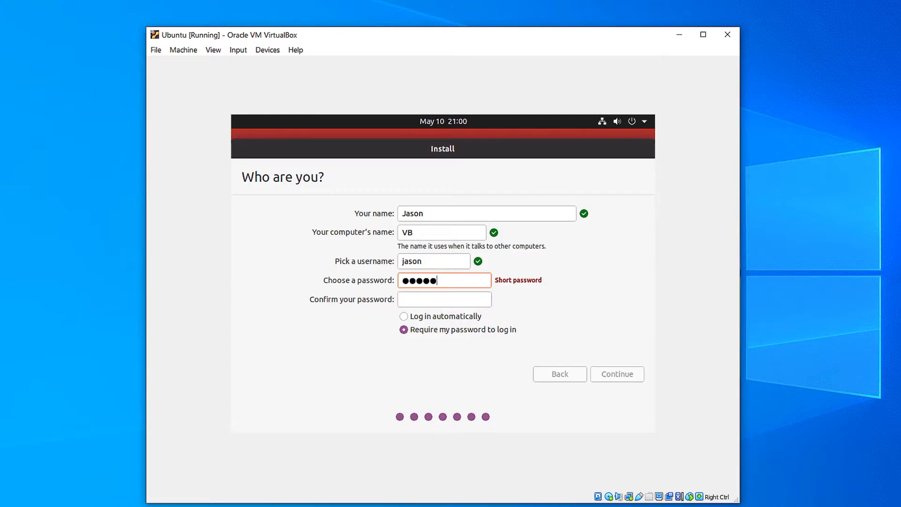
{"action": "left_click", "coordinate": [447, 300]}
{"action": "type", "text": "*****"}
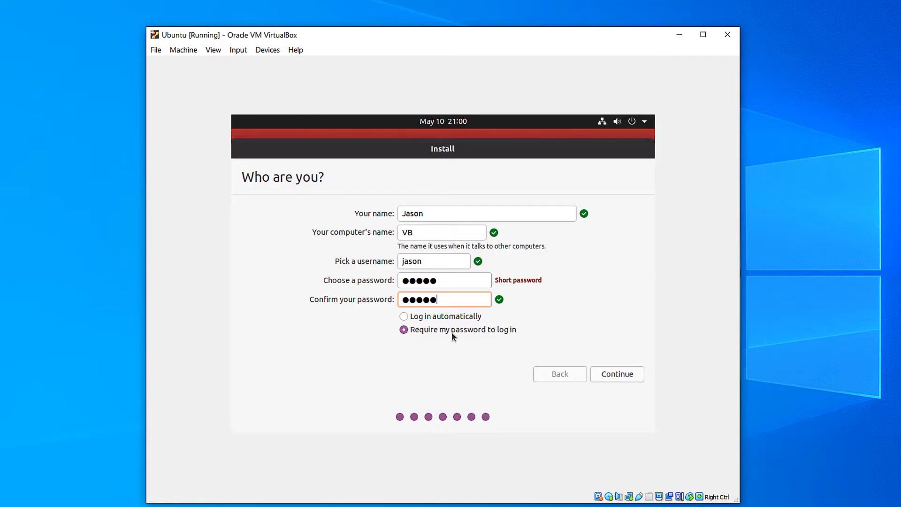
{"action": "left_click", "coordinate": [463, 319]}
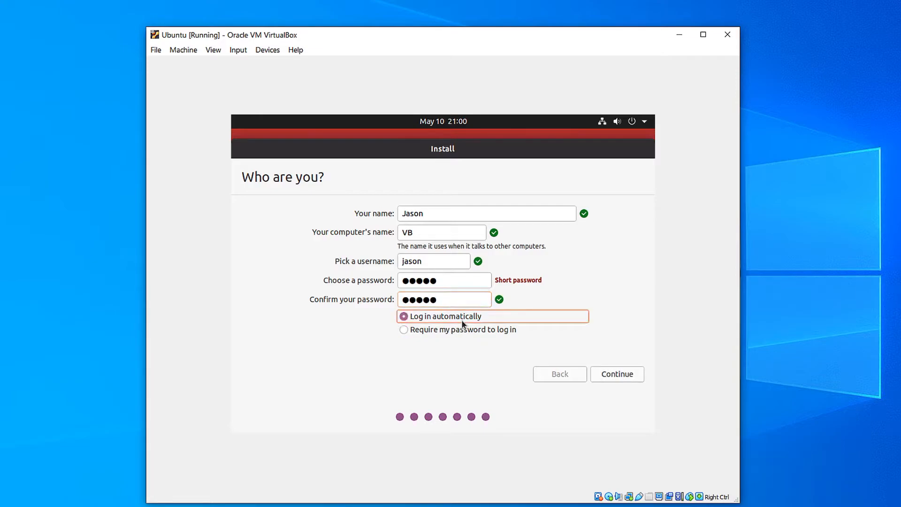
{"action": "left_click", "coordinate": [619, 374]}
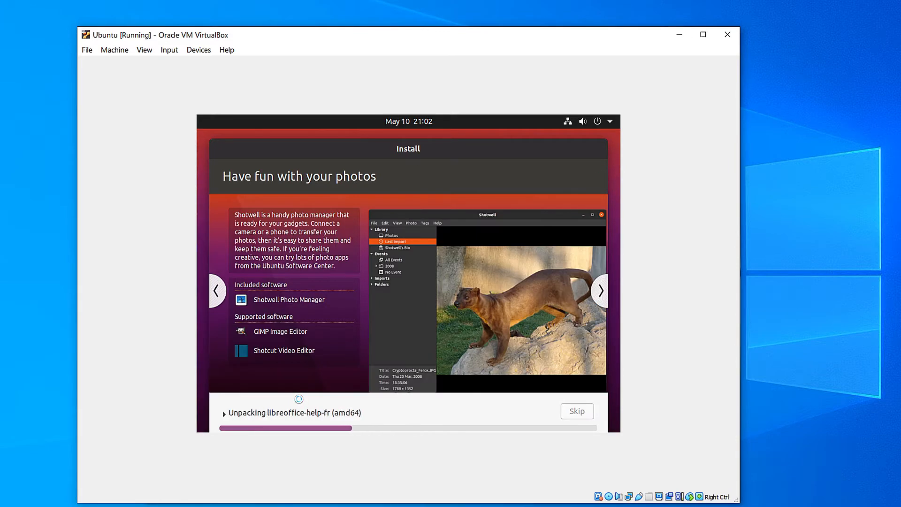
Restart the virtual machine once installation is complete and continue past the request to remove the installation medium
{"action": "left_click", "coordinate": [459, 411]}
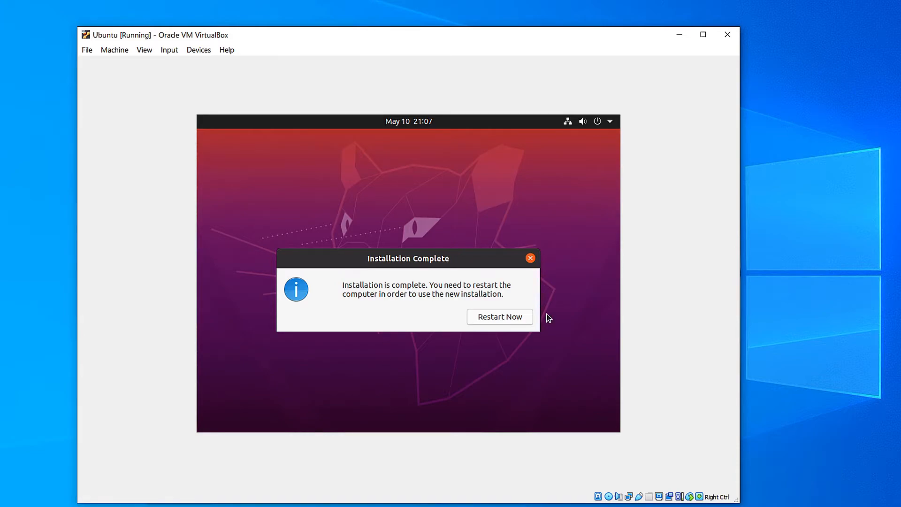
{"action": "left_click", "coordinate": [512, 319]}
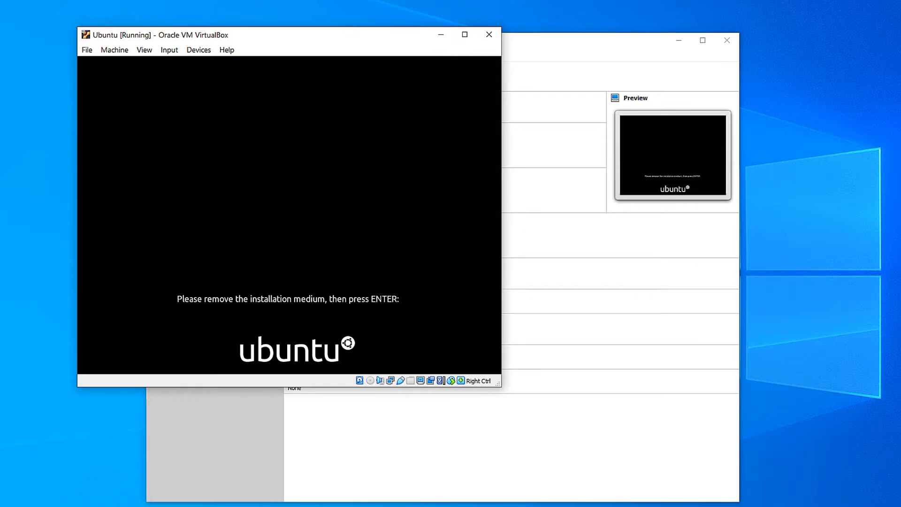
{"action": "key", "text": "Return"}
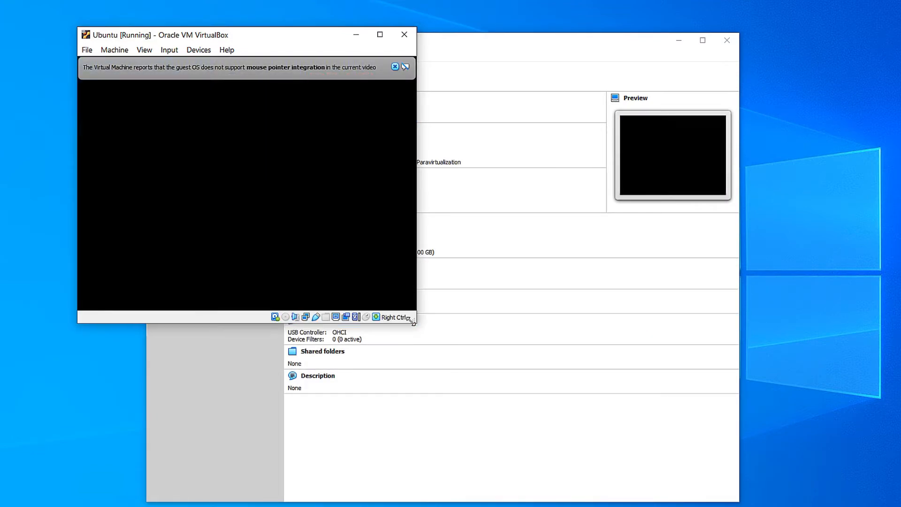
Complete the Ubuntu welcome setup, skipping online accounts and Livepatch, declining to send system info, and leaving Location Services off
{"action": "left_click_drag", "start_coordinate": [242, 35], "coordinate": [366, 79]}
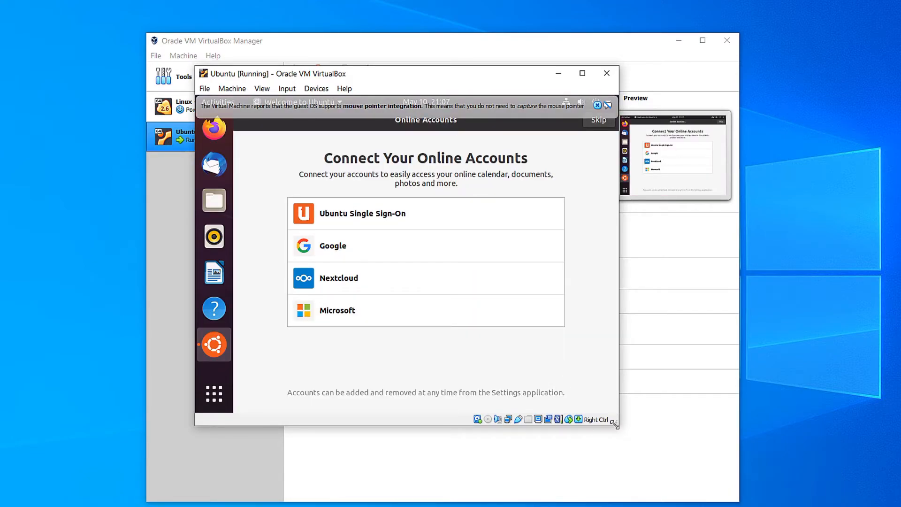
{"action": "left_click_drag", "start_coordinate": [615, 422], "coordinate": [755, 506]}
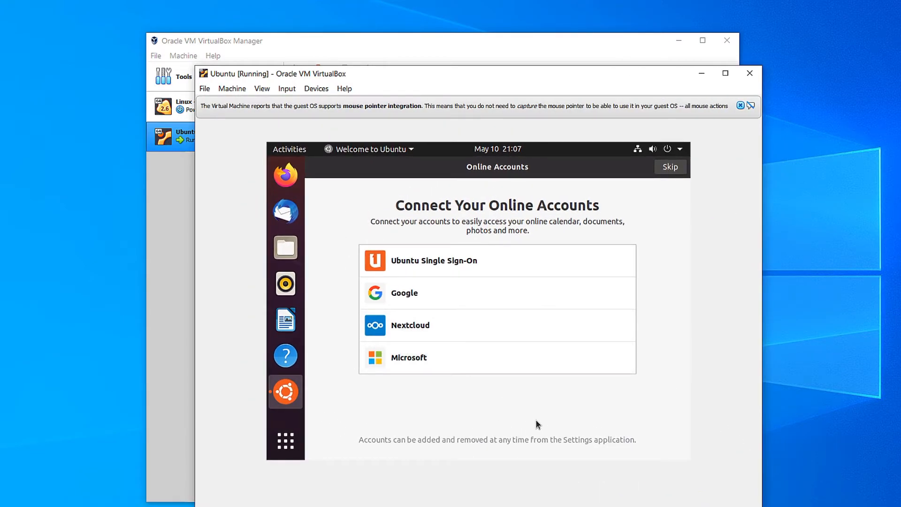
{"action": "left_click", "coordinate": [671, 168]}
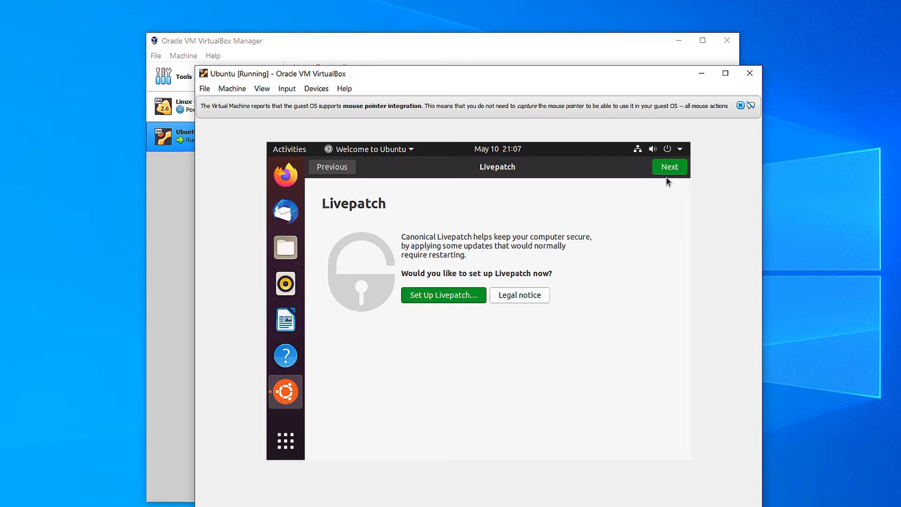
{"action": "left_click", "coordinate": [669, 169]}
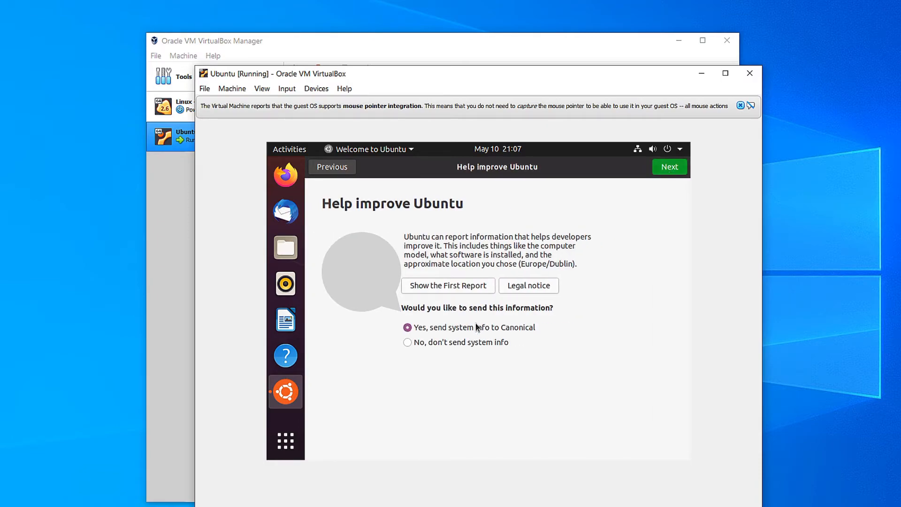
{"action": "left_click", "coordinate": [468, 343]}
{"action": "left_click", "coordinate": [663, 170]}
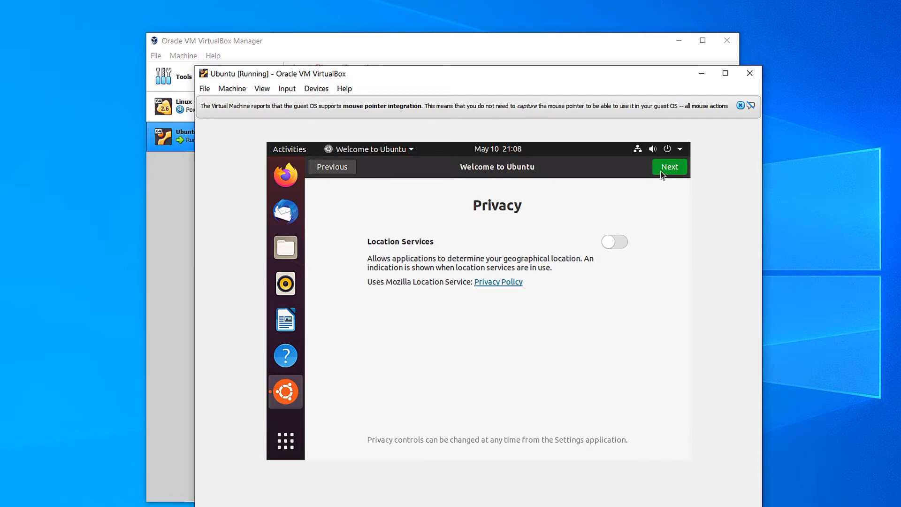
{"action": "left_click", "coordinate": [668, 170]}
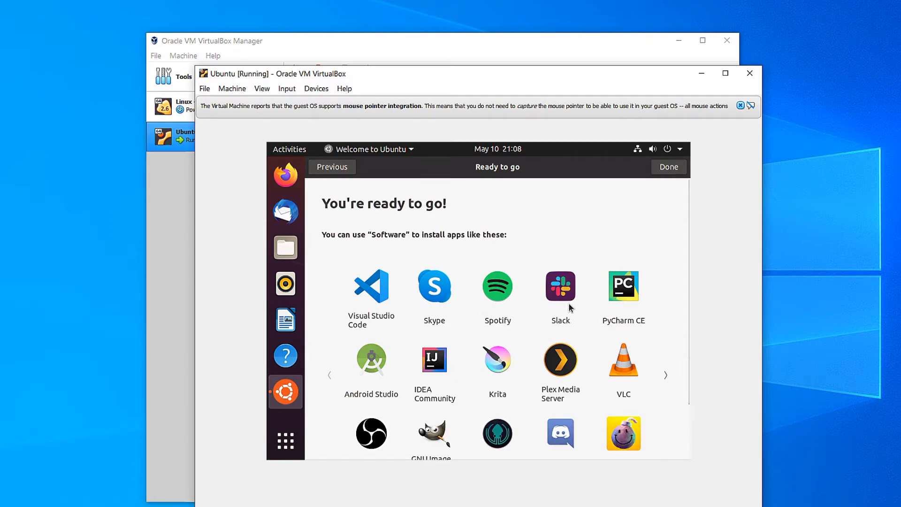
{"action": "left_click", "coordinate": [669, 168]}
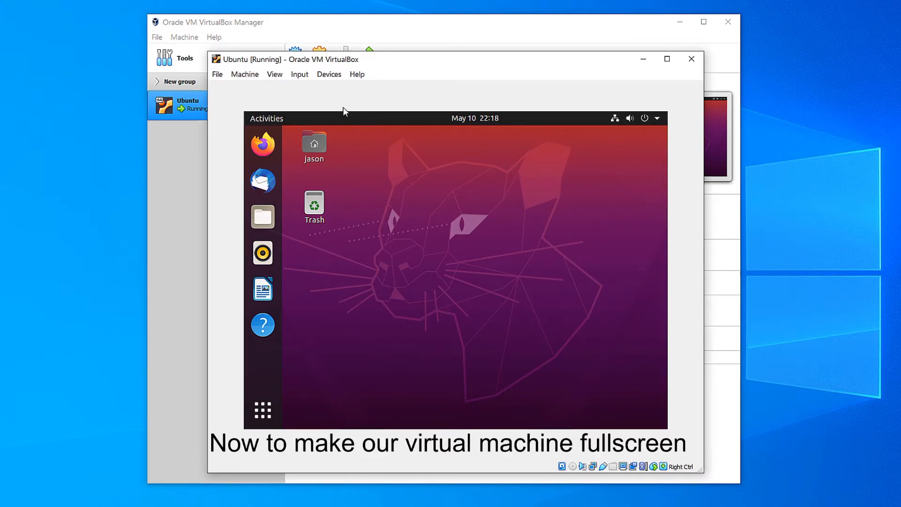
Insert the VBox_GAs_6.1.6 Guest Additions disc, run its installer in Ubuntu, and authenticate with the account password
{"action": "left_click", "coordinate": [327, 75]}
{"action": "left_click", "coordinate": [369, 189]}
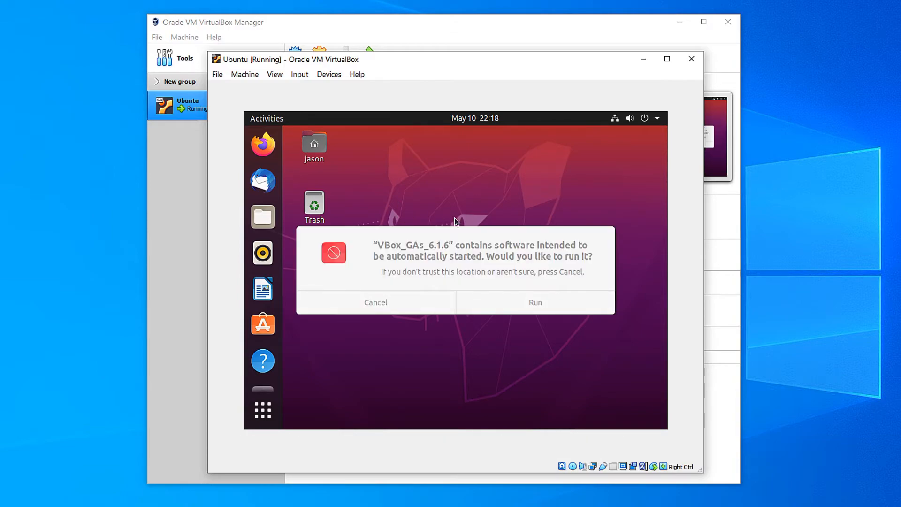
{"action": "left_click", "coordinate": [542, 303]}
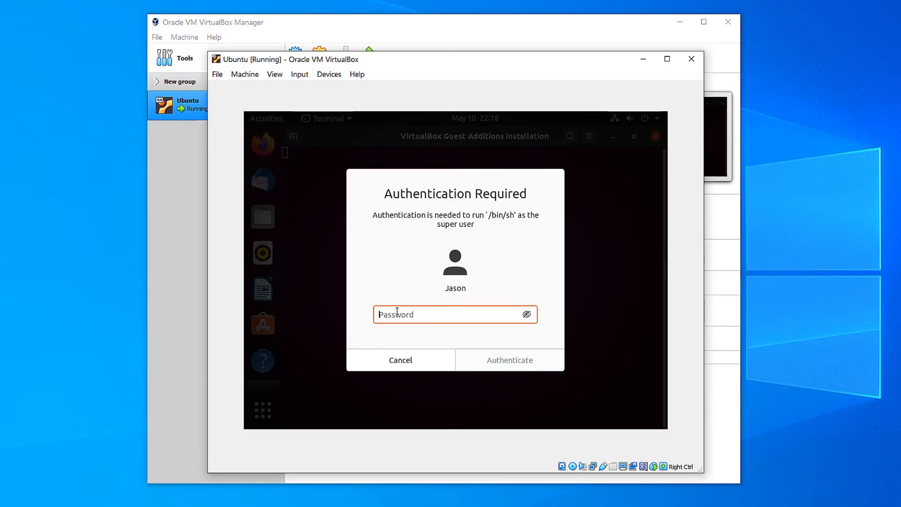
{"action": "type", "text": "****"}
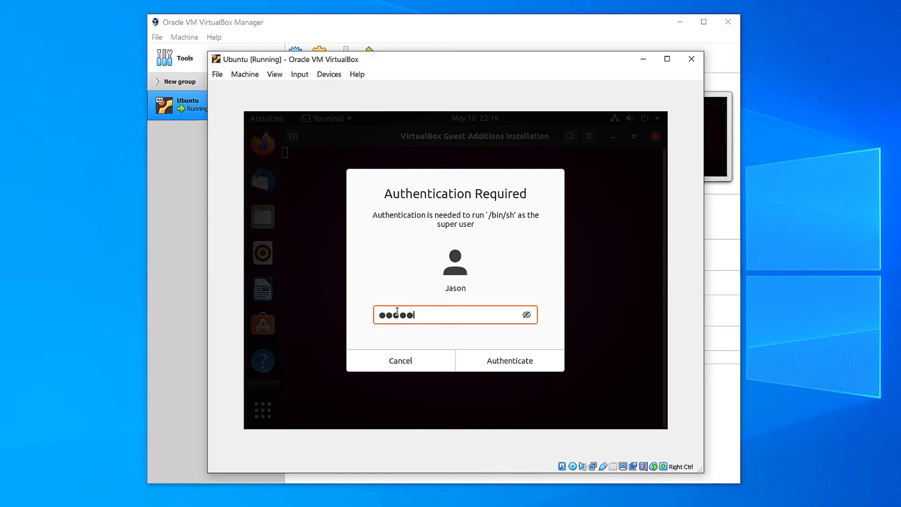
{"action": "type", "text": "**"}
{"action": "left_click", "coordinate": [517, 362]}
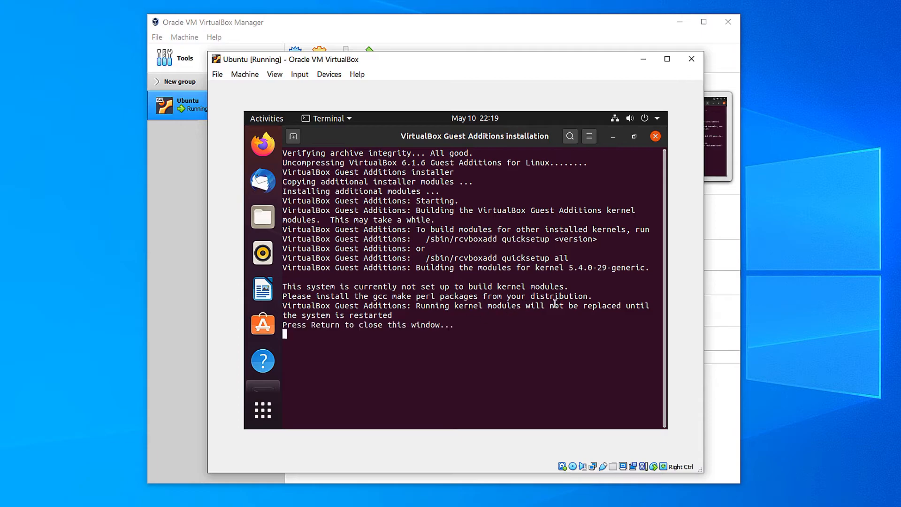
Highlight the system restart notice in the Guest Additions installer output and close the installer terminal
{"action": "left_click_drag", "start_coordinate": [394, 319], "coordinate": [415, 300]}
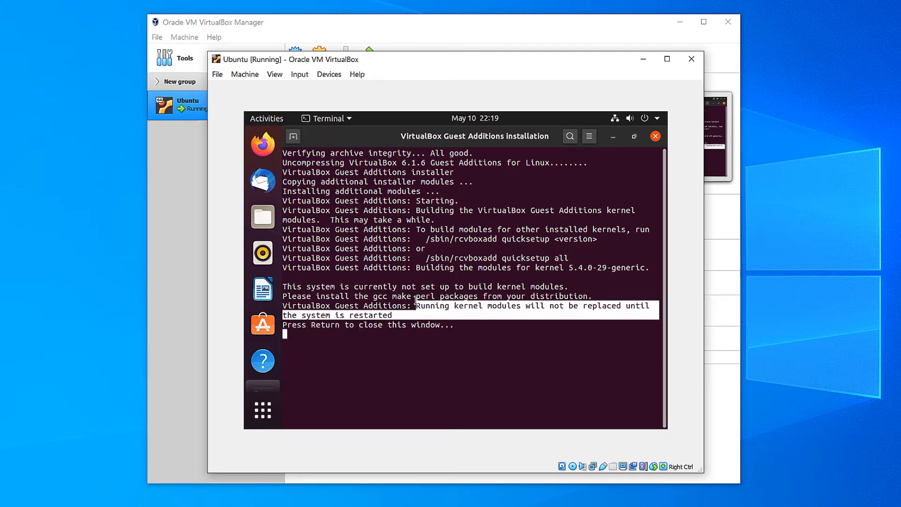
{"action": "left_click", "coordinate": [496, 327]}
{"action": "key", "text": "Return"}
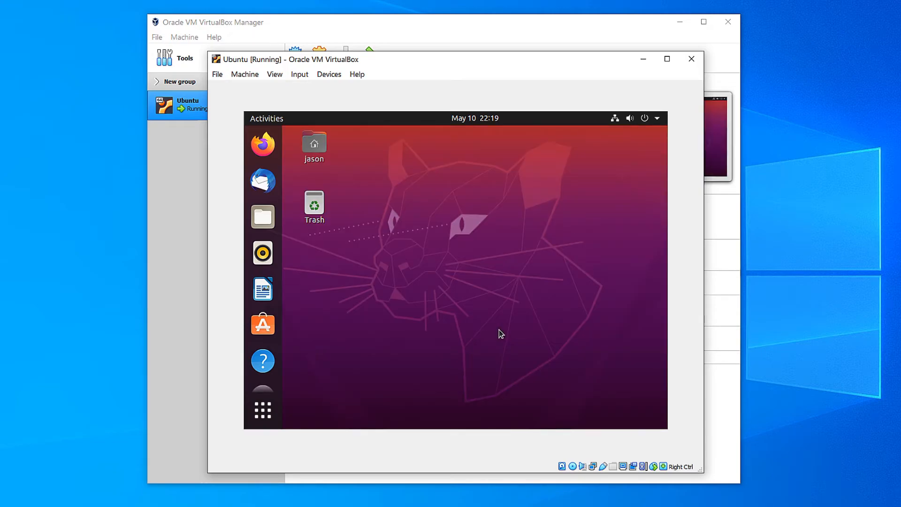
Enlarge the virtual machine window and restart Ubuntu from inside the guest system
{"action": "left_click_drag", "start_coordinate": [703, 50], "coordinate": [895, 1]}
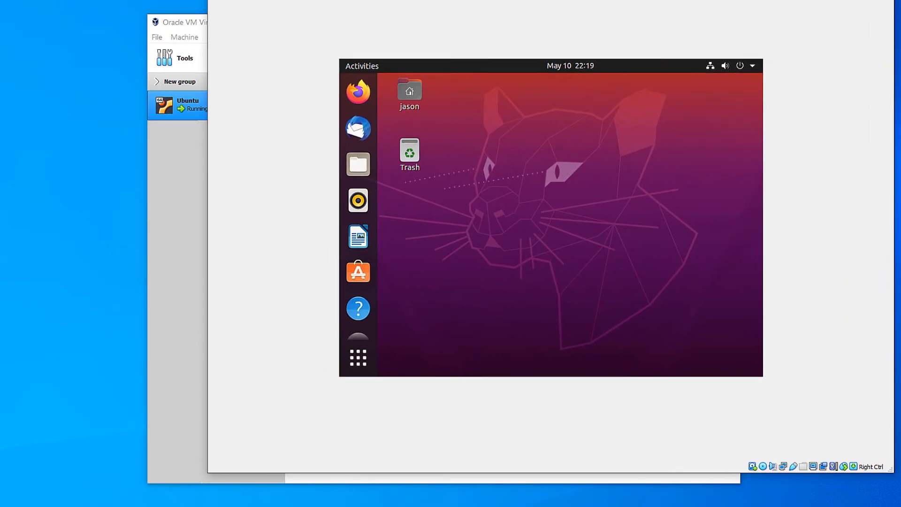
{"action": "left_click", "coordinate": [739, 67]}
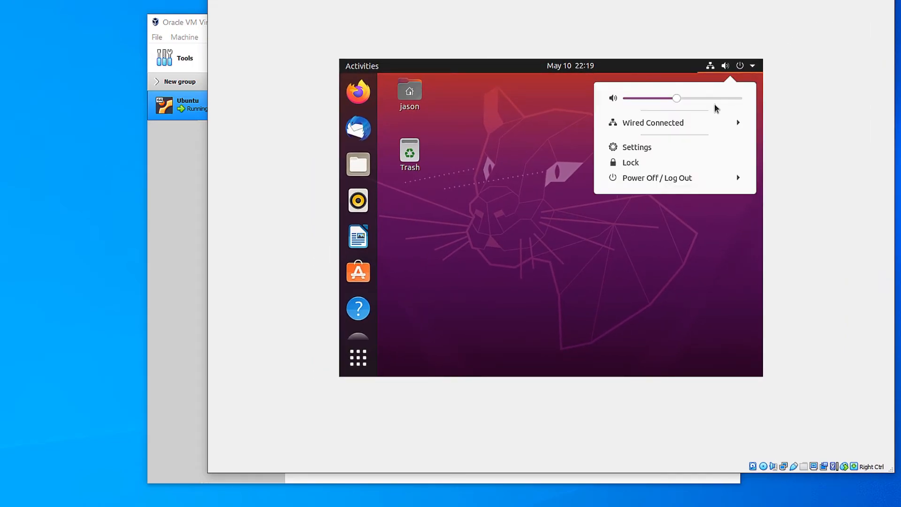
{"action": "left_click", "coordinate": [679, 177]}
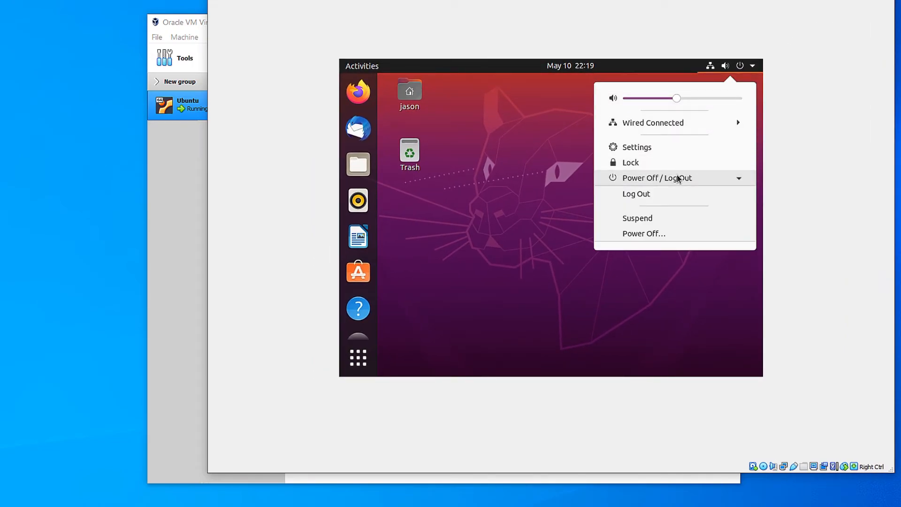
{"action": "left_click", "coordinate": [653, 235]}
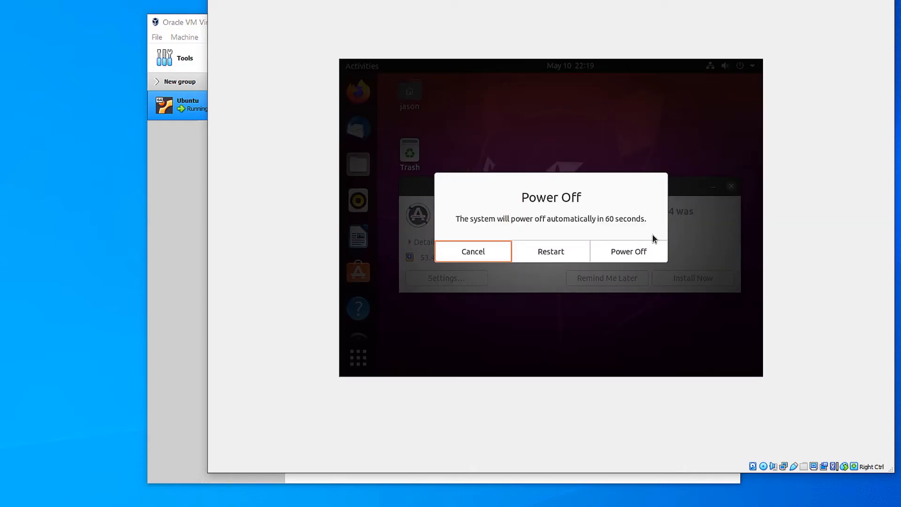
{"action": "left_click", "coordinate": [566, 252]}
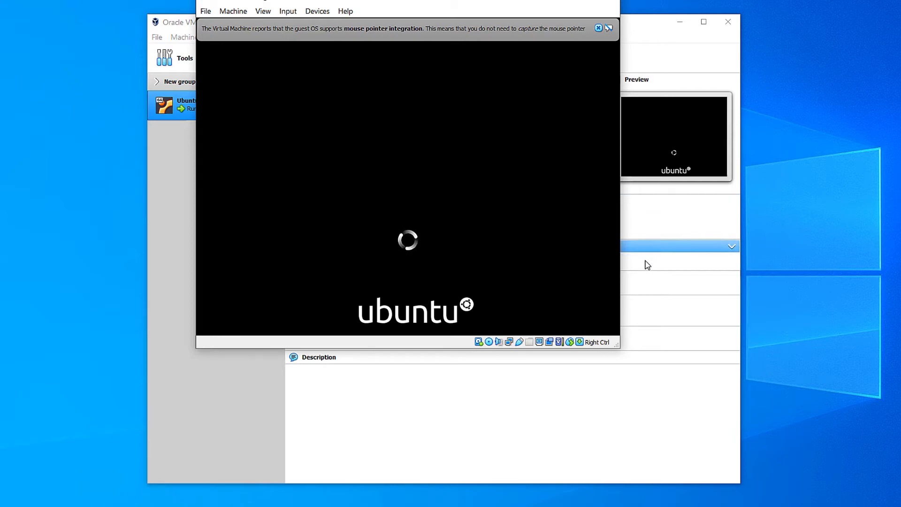
Move the virtual machine window fully into view and log in to Ubuntu with the account password
{"action": "left_click_drag", "start_coordinate": [513, 1], "coordinate": [493, 66]}
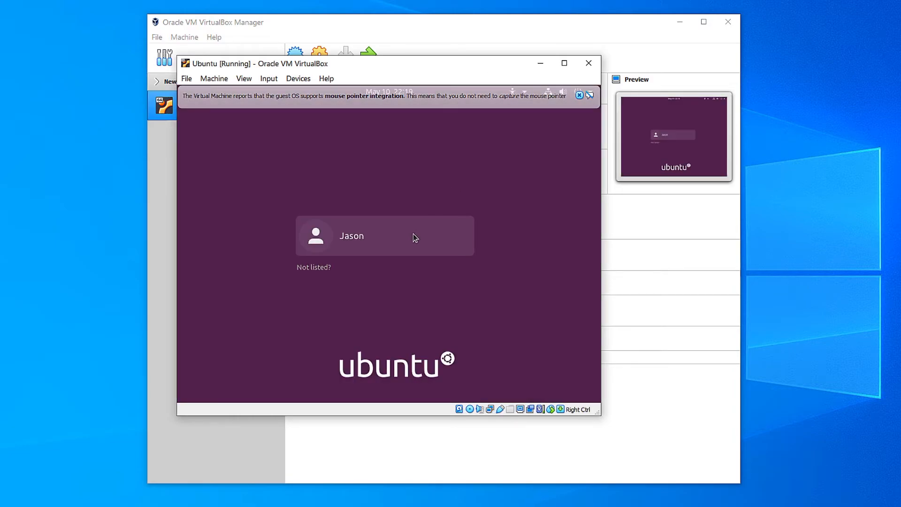
{"action": "left_click", "coordinate": [405, 243]}
{"action": "type", "text": "•••••••"}
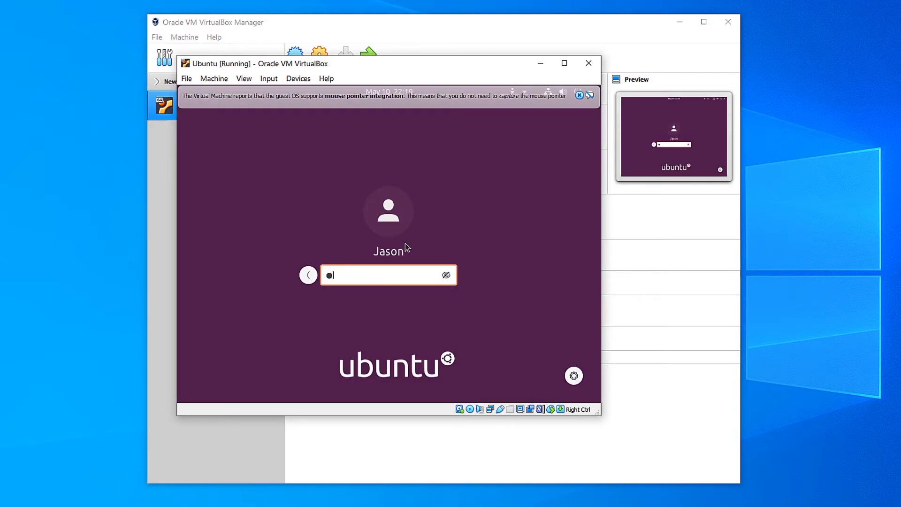
{"action": "key", "text": "Return"}
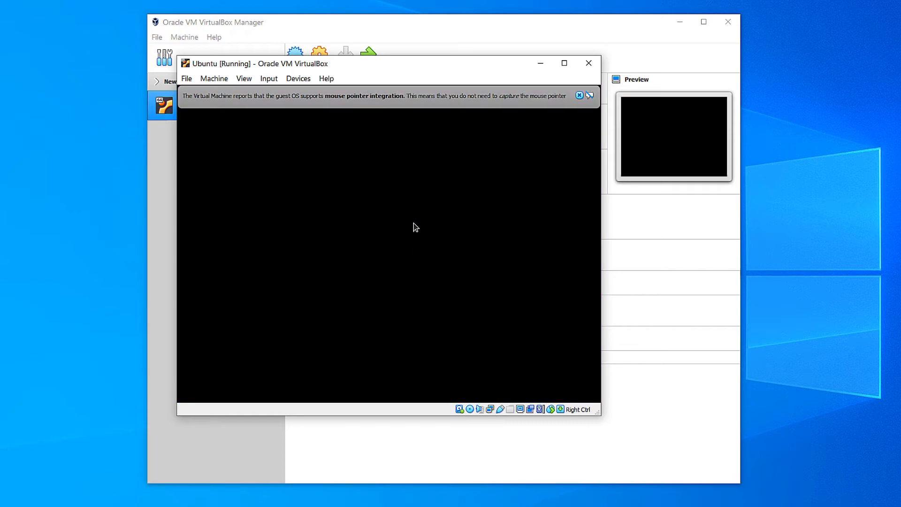
Dismiss the mouse pointer integration notice and enlarge the virtual machine window to nearly the full screen
{"action": "left_click", "coordinate": [580, 96]}
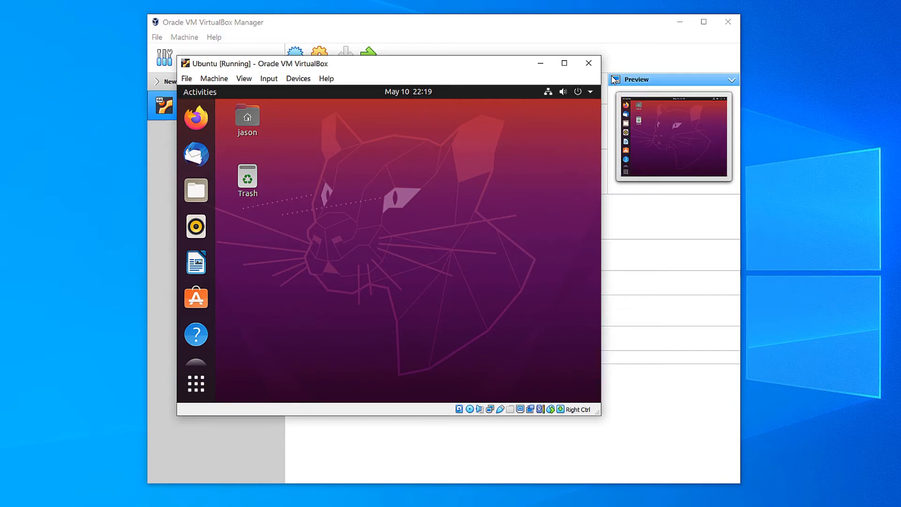
{"action": "left_click_drag", "start_coordinate": [602, 57], "coordinate": [756, 17]}
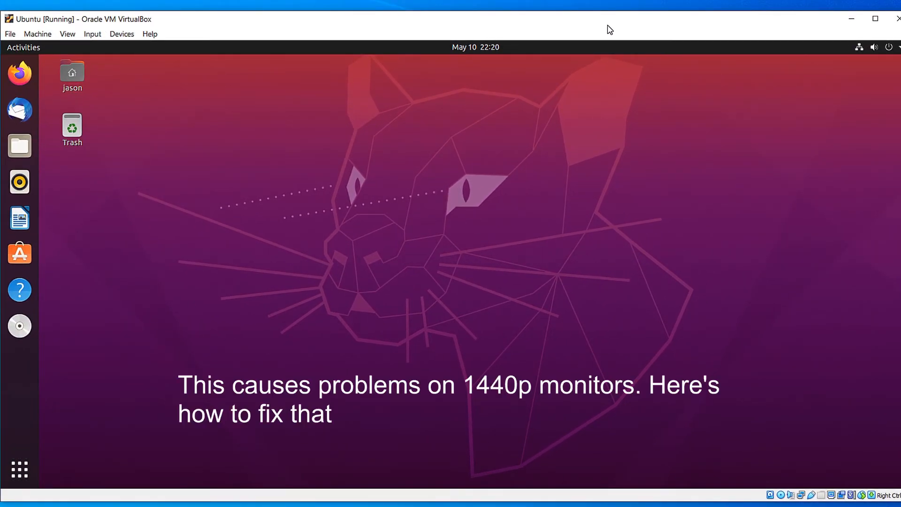
Narrow the running virtual machine window and reposition it so all its borders and the guest desktop are visible
{"action": "left_click_drag", "start_coordinate": [900, 73], "coordinate": [665, 73]}
{"action": "left_click_drag", "start_coordinate": [499, 24], "coordinate": [630, 14]}
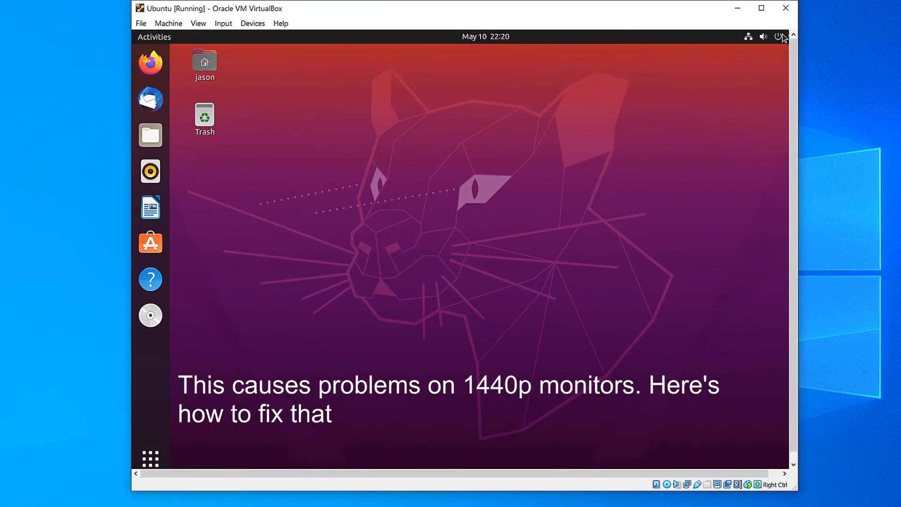
{"action": "left_click_drag", "start_coordinate": [798, 44], "coordinate": [839, 47]}
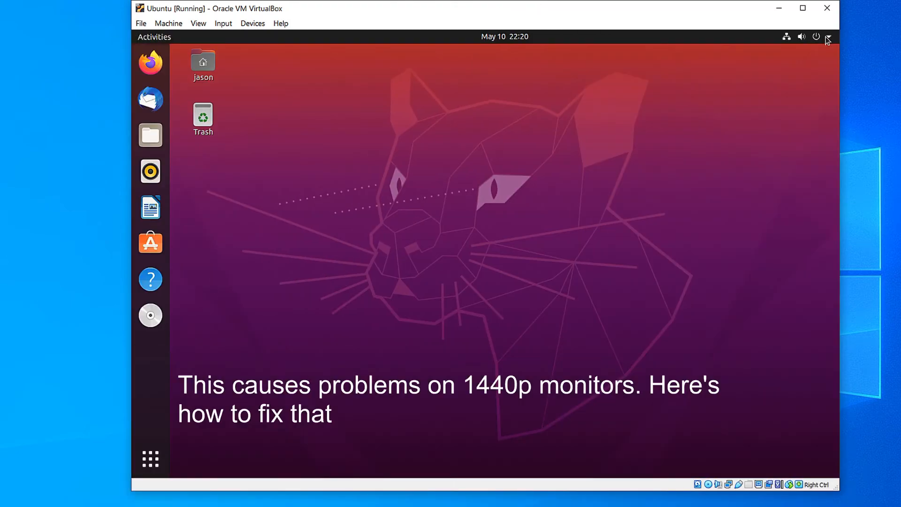
Shut down Ubuntu from inside the guest system with the Power Off option
{"action": "left_click", "coordinate": [829, 38]}
{"action": "left_click", "coordinate": [755, 153]}
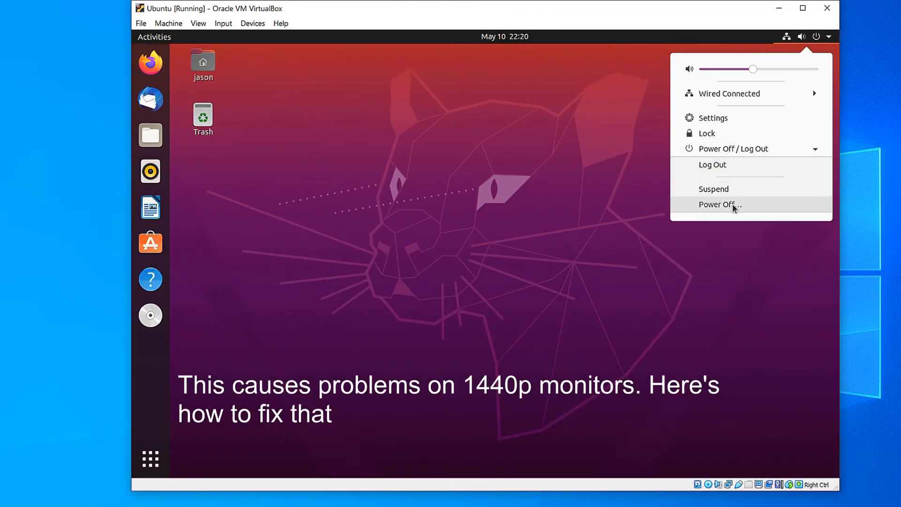
{"action": "left_click", "coordinate": [734, 205]}
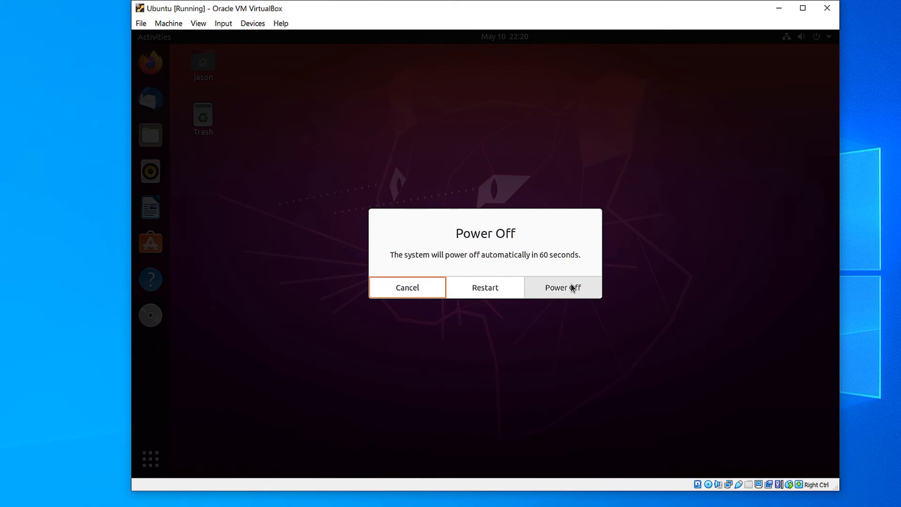
{"action": "left_click", "coordinate": [590, 286]}
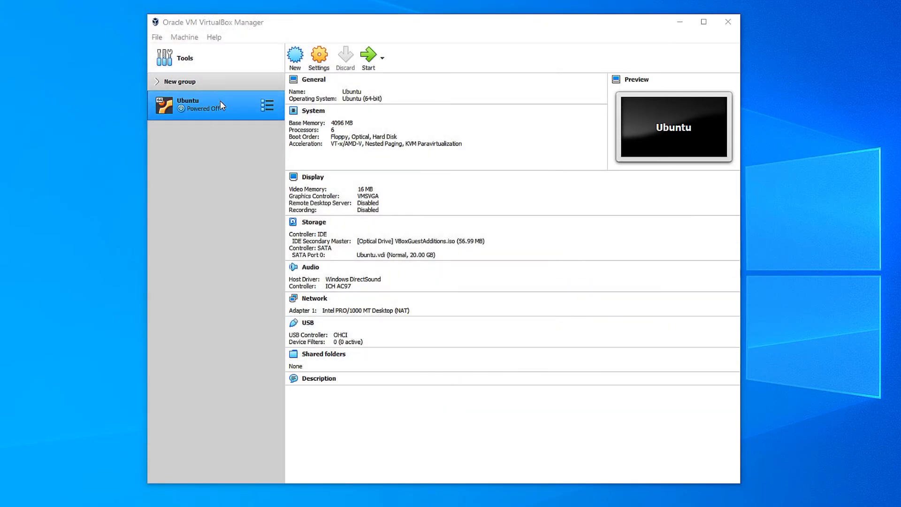
Set the Ubuntu machine's video memory to 128 MB in its display settings and save the change
{"action": "left_click", "coordinate": [319, 56]}
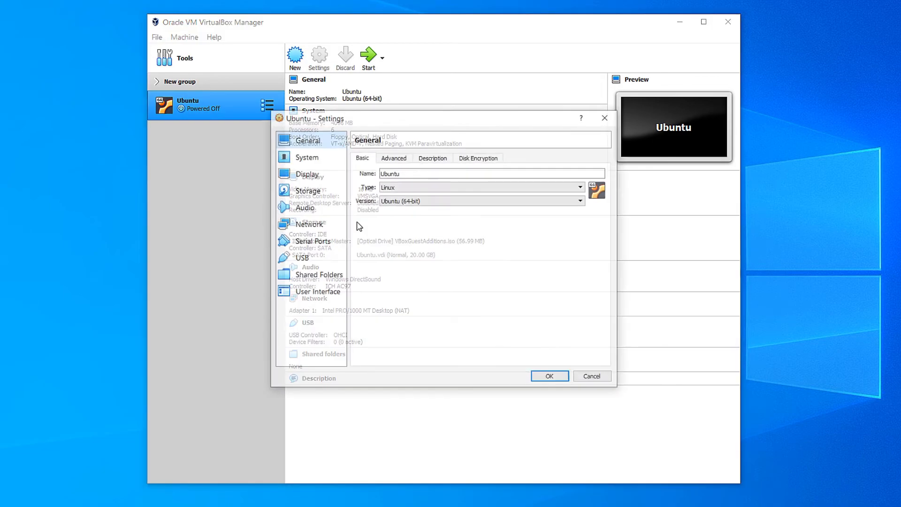
{"action": "left_click", "coordinate": [322, 173]}
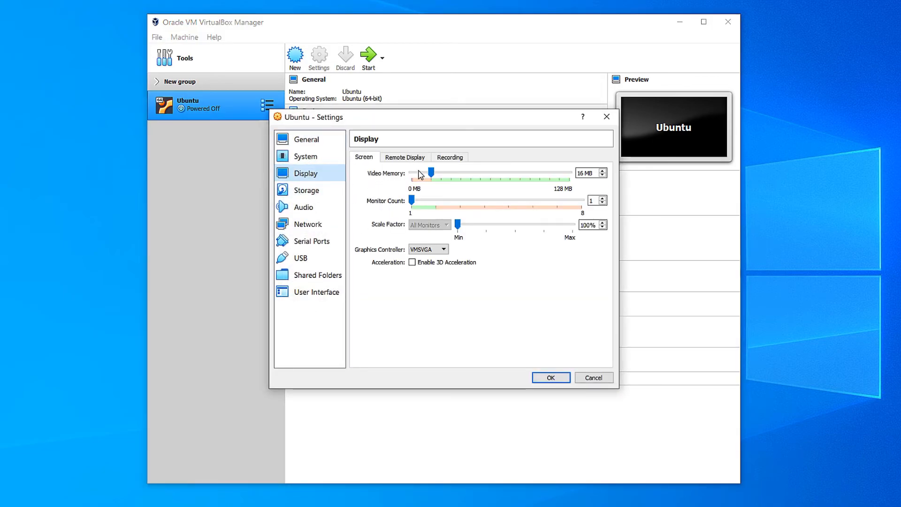
{"action": "left_click_drag", "start_coordinate": [431, 172], "coordinate": [570, 173]}
{"action": "left_click", "coordinate": [551, 378]}
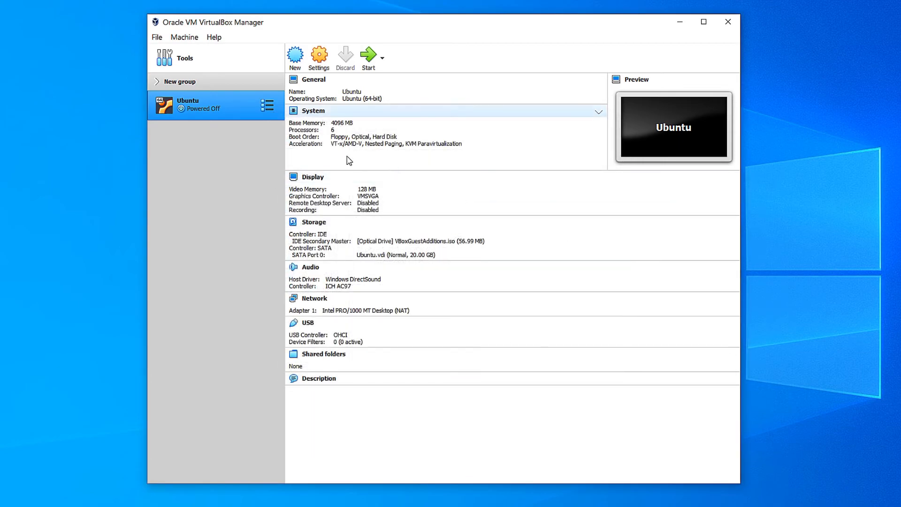
Start the Ubuntu virtual machine and log in with the account password
{"action": "left_click", "coordinate": [368, 56]}
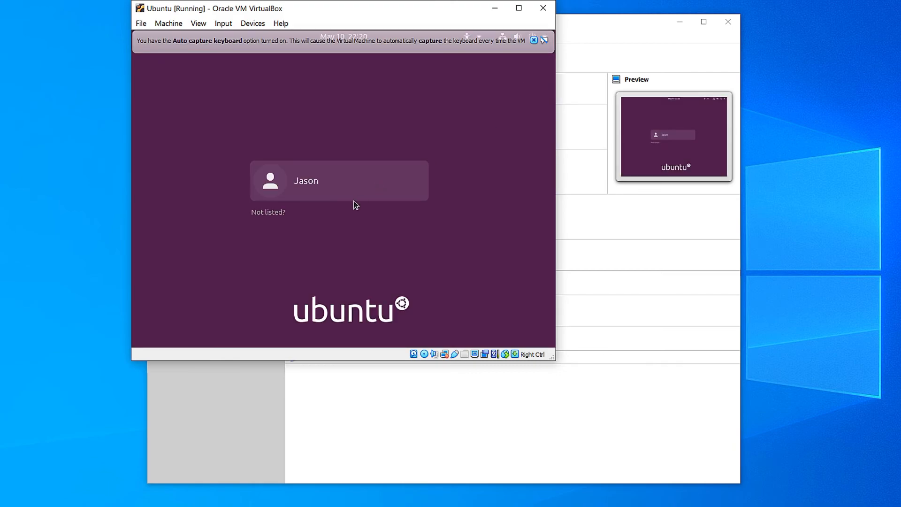
{"action": "left_click", "coordinate": [354, 201]}
{"action": "type", "text": "•••••••"}
{"action": "key", "text": "Return"}
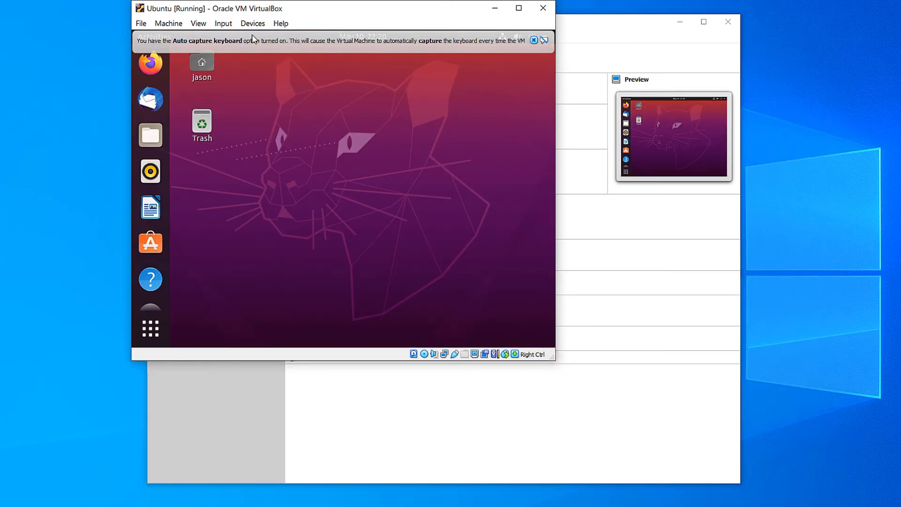
Switch the virtual machine to full-screen mode and accept the switch notice
{"action": "left_click", "coordinate": [253, 24]}
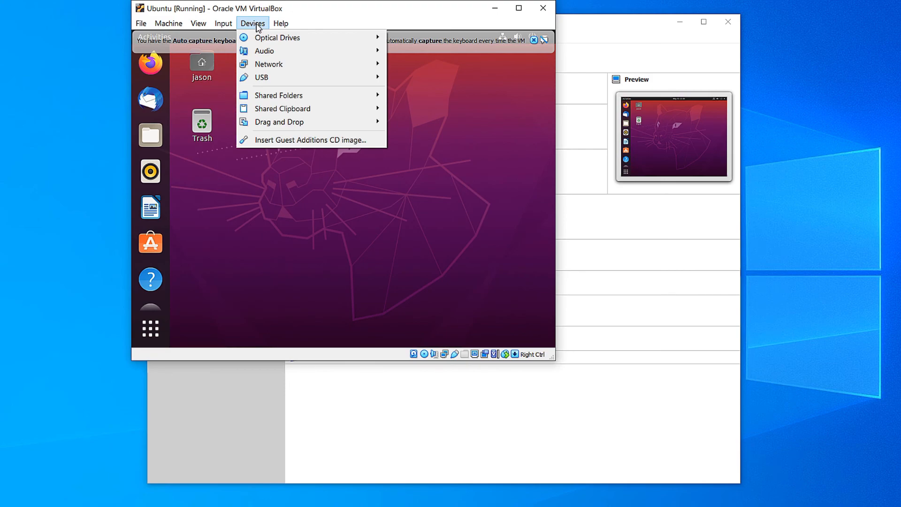
{"action": "mouse_move", "coordinate": [206, 23]}
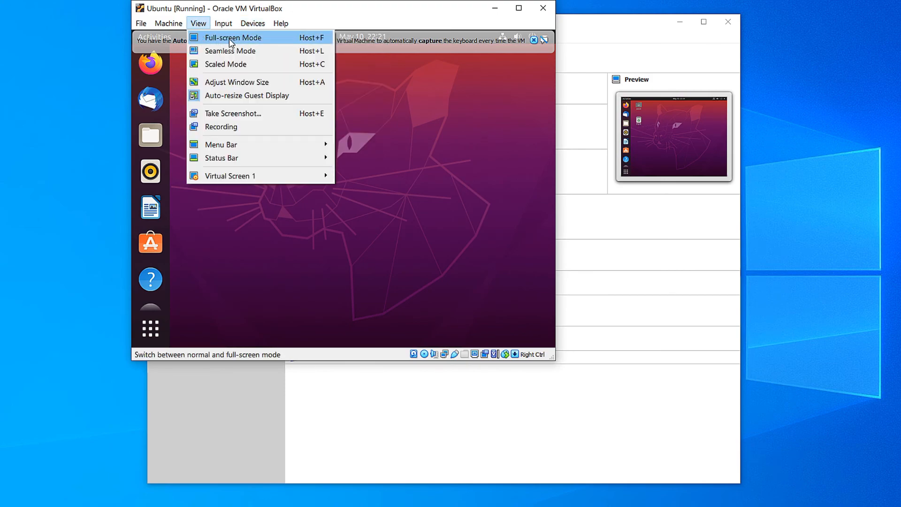
{"action": "left_click", "coordinate": [242, 38]}
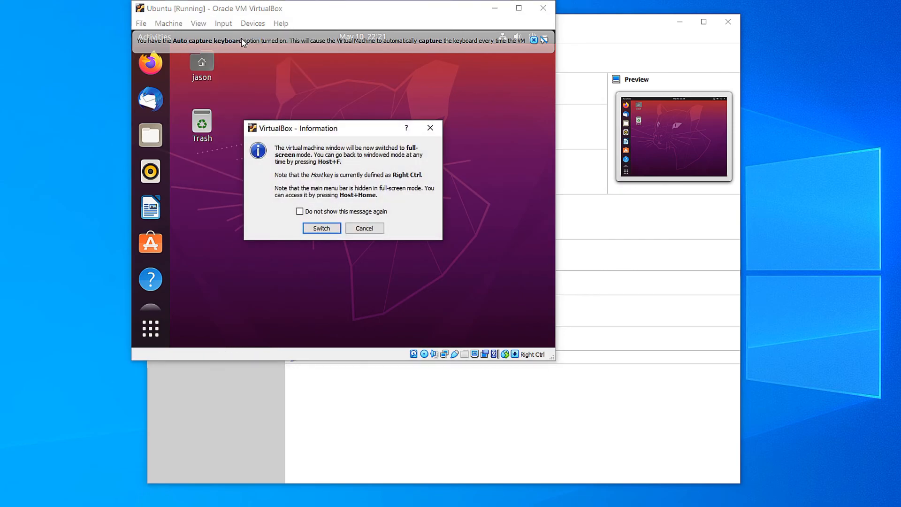
{"action": "left_click", "coordinate": [327, 227]}
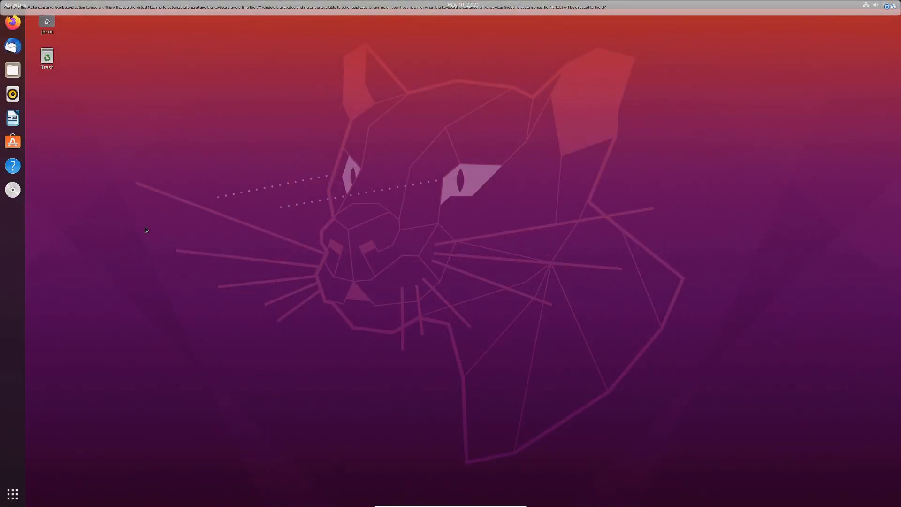
Open a terminal in Ubuntu, place its window near the middle of the desktop and list the home folder with ls
{"action": "key", "text": "ctrl+alt+t"}
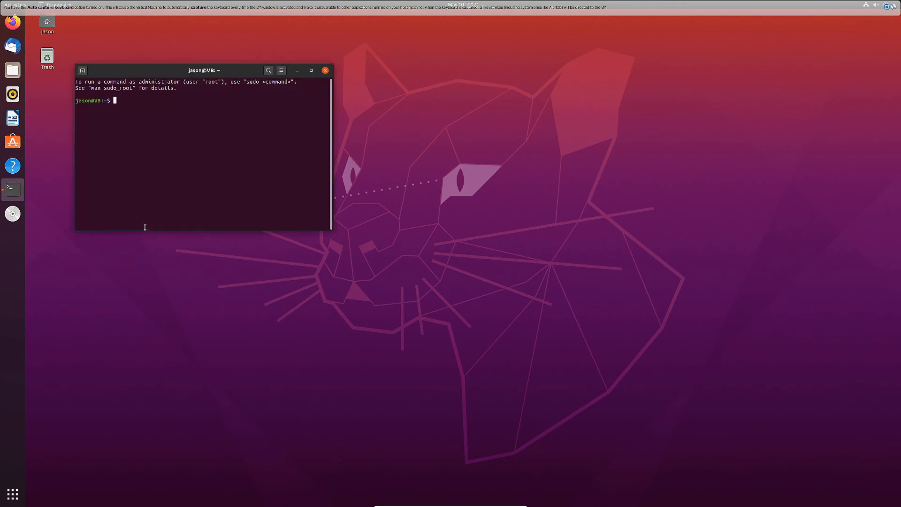
{"action": "left_click_drag", "start_coordinate": [171, 70], "coordinate": [360, 154]}
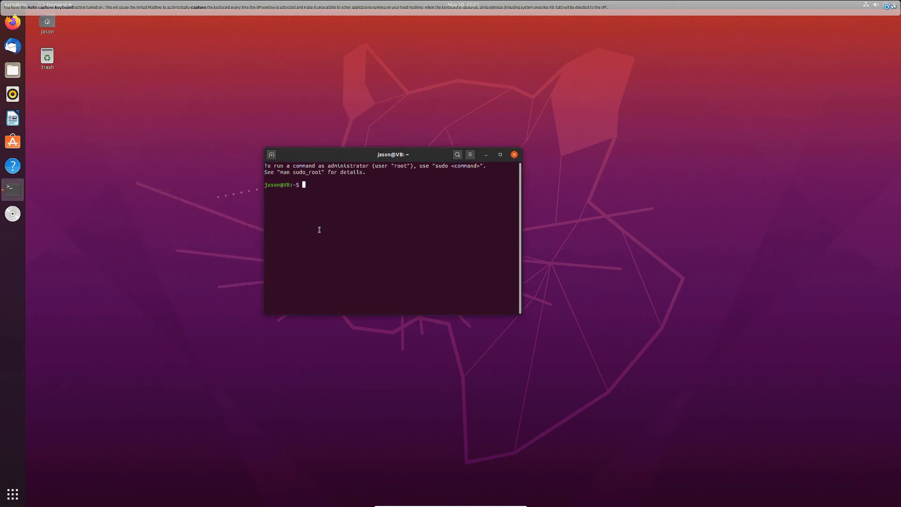
{"action": "type", "text": "ls"}
{"action": "key", "text": "Return"}
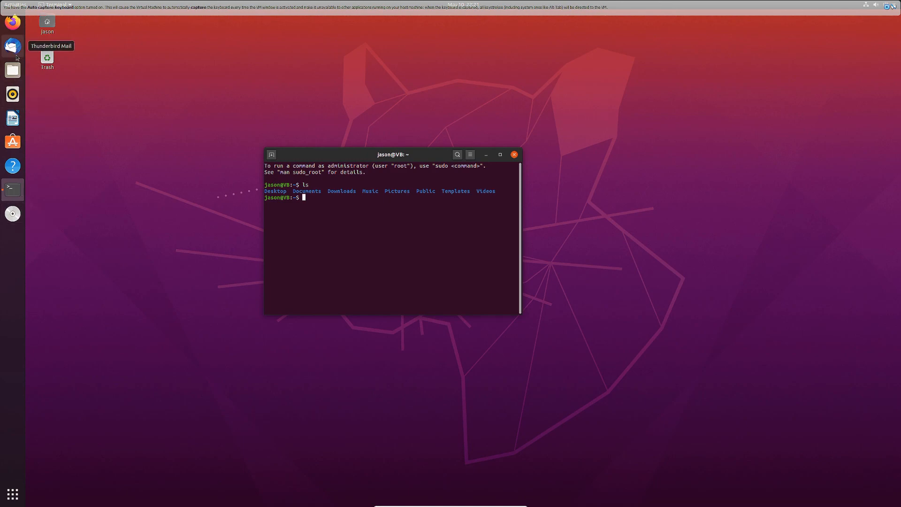
Look through both pages of Ubuntu's installed applications
{"action": "left_click", "coordinate": [12, 494]}
{"action": "scroll", "coordinate": [499, 236], "scroll_direction": "down", "scroll_amount": 1}
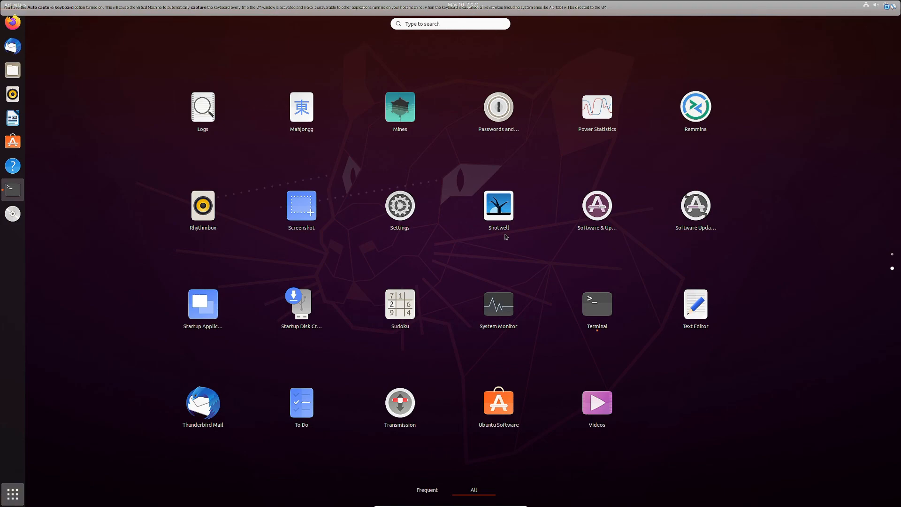
{"action": "scroll", "coordinate": [587, 239], "scroll_direction": "up", "scroll_amount": 1}
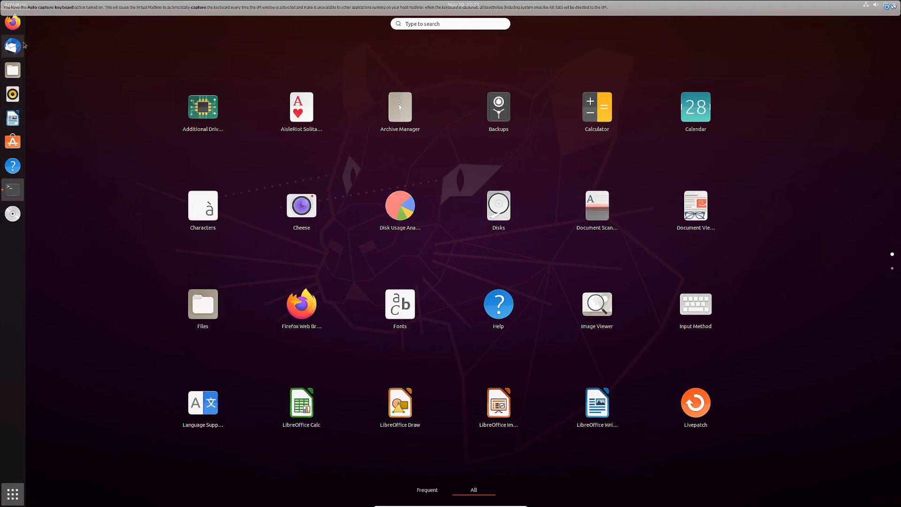
Open the Firefox browser in Ubuntu and move its window to the middle of the desktop
{"action": "left_click", "coordinate": [12, 21]}
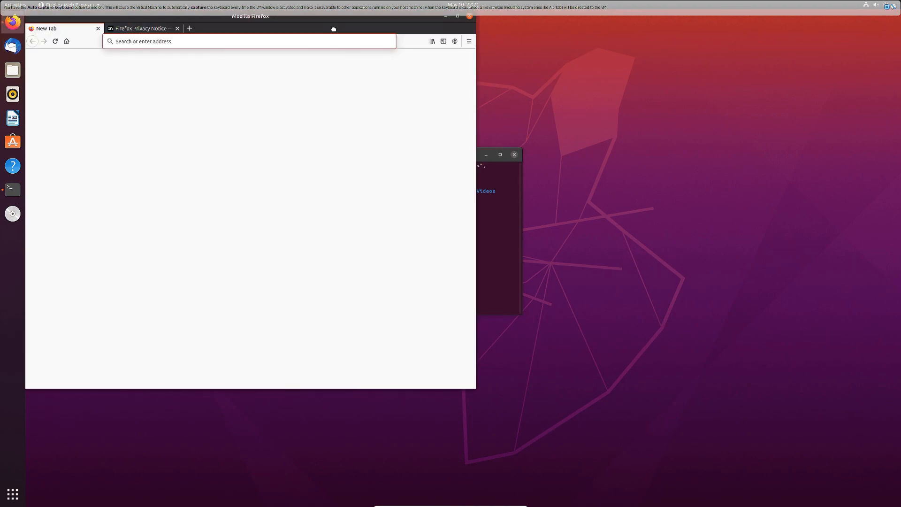
{"action": "left_click_drag", "start_coordinate": [334, 29], "coordinate": [533, 85]}
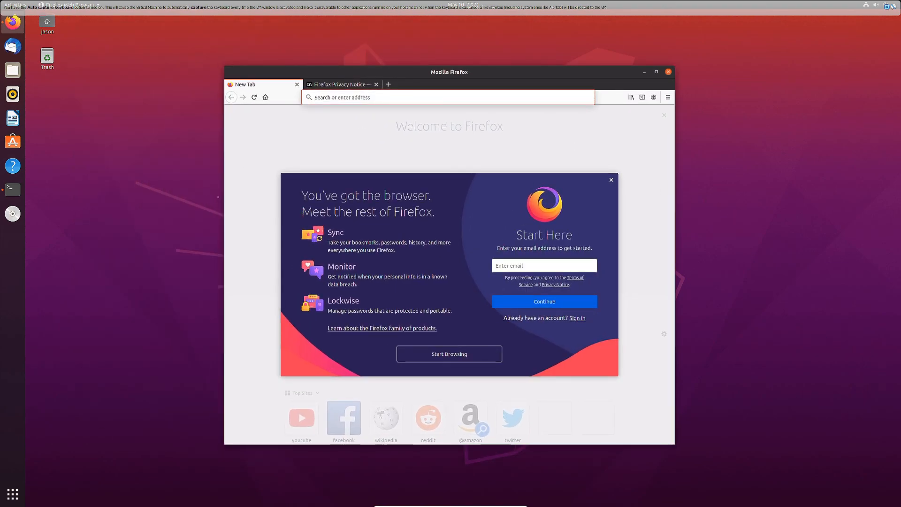